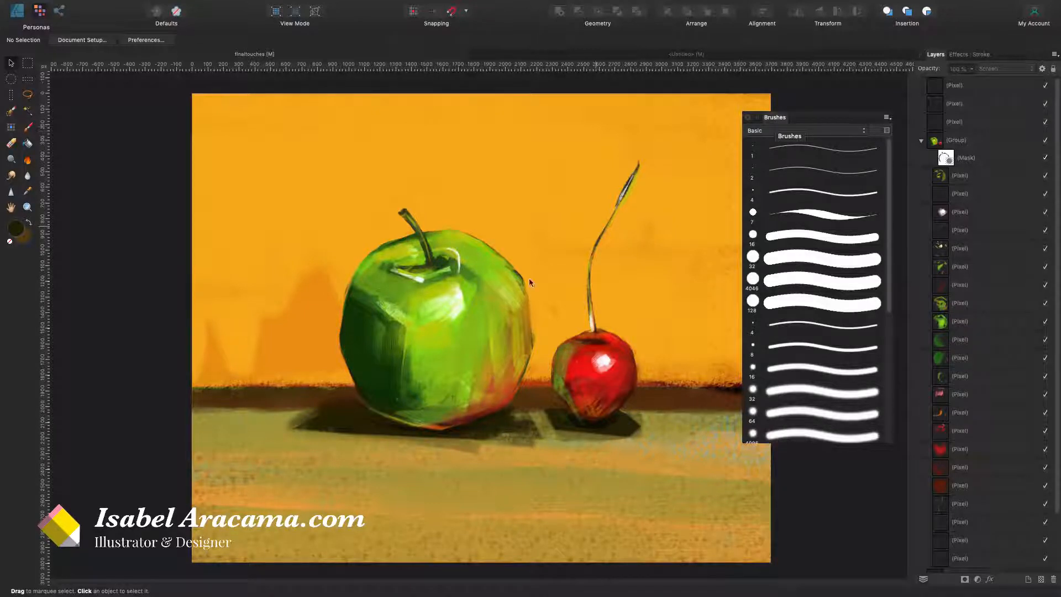
- Switch to the Designer Persona, float its Brushes panel over the canvas and list the available brush categories
{"action": "left_click", "coordinate": [16, 12]}
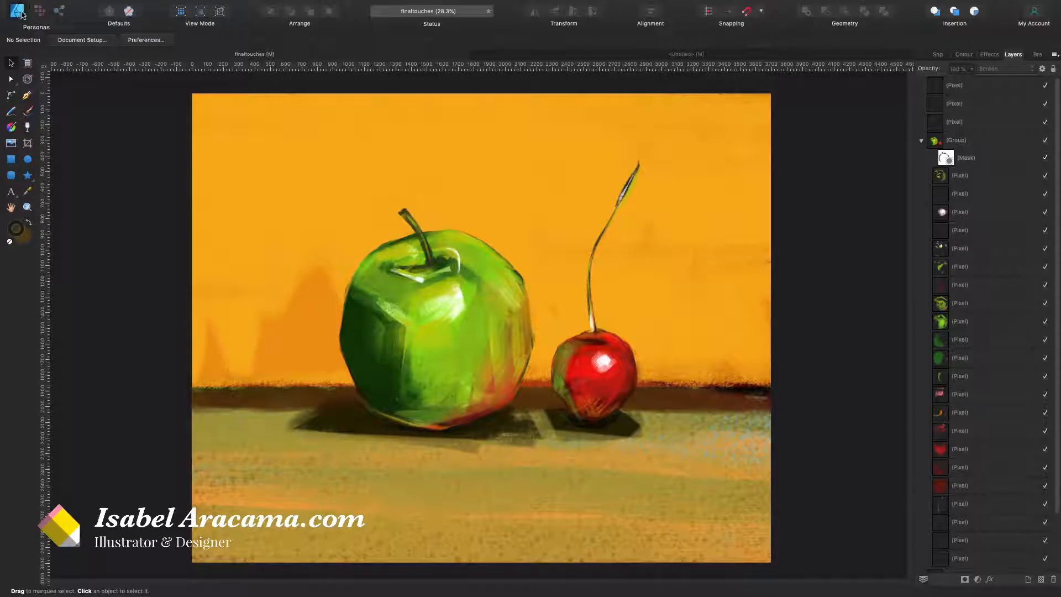
{"action": "left_click", "coordinate": [1037, 54]}
{"action": "mouse_move", "coordinate": [1037, 54]}
{"action": "left_mouse_down"}
{"action": "mouse_move", "coordinate": [761, 82]}
{"action": "mouse_move", "coordinate": [806, 32]}
{"action": "mouse_move", "coordinate": [804, 230]}
{"action": "mouse_move", "coordinate": [799, 117]}
{"action": "left_mouse_up"}
{"action": "left_click", "coordinate": [773, 135]}
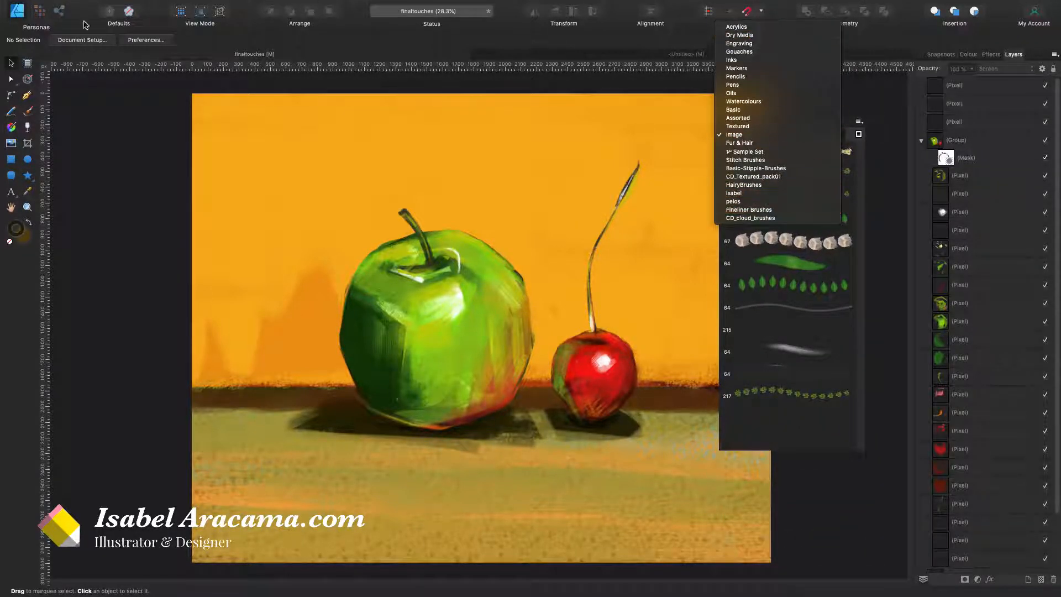
- Return to the Pixel Persona and set up the Paint Brush with the Basic 32 px brush in the untitled document
{"action": "left_click", "coordinate": [42, 13]}
{"action": "left_click", "coordinate": [42, 14]}
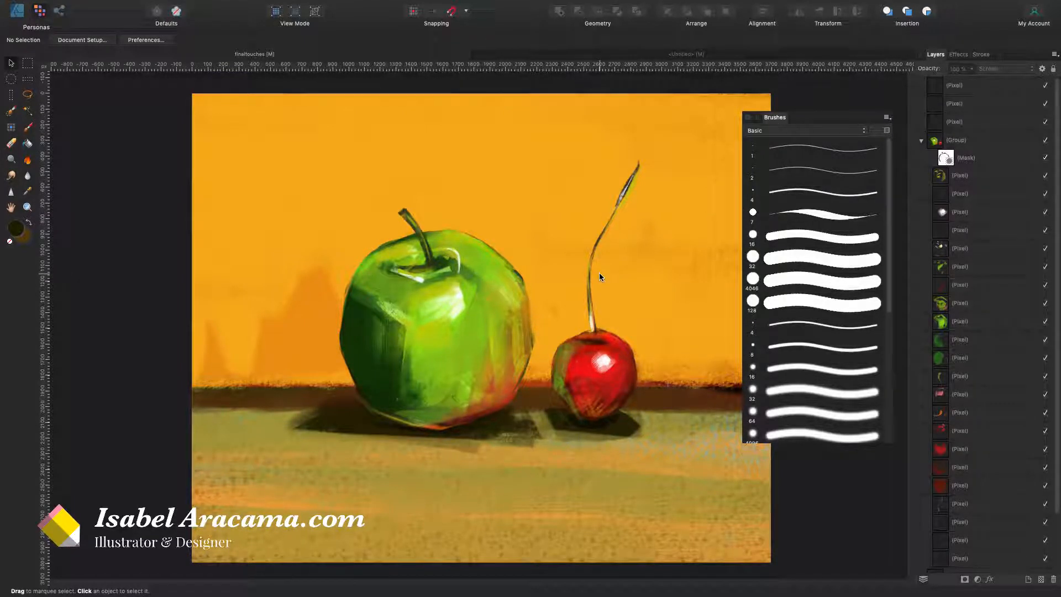
{"action": "left_click", "coordinate": [791, 258]}
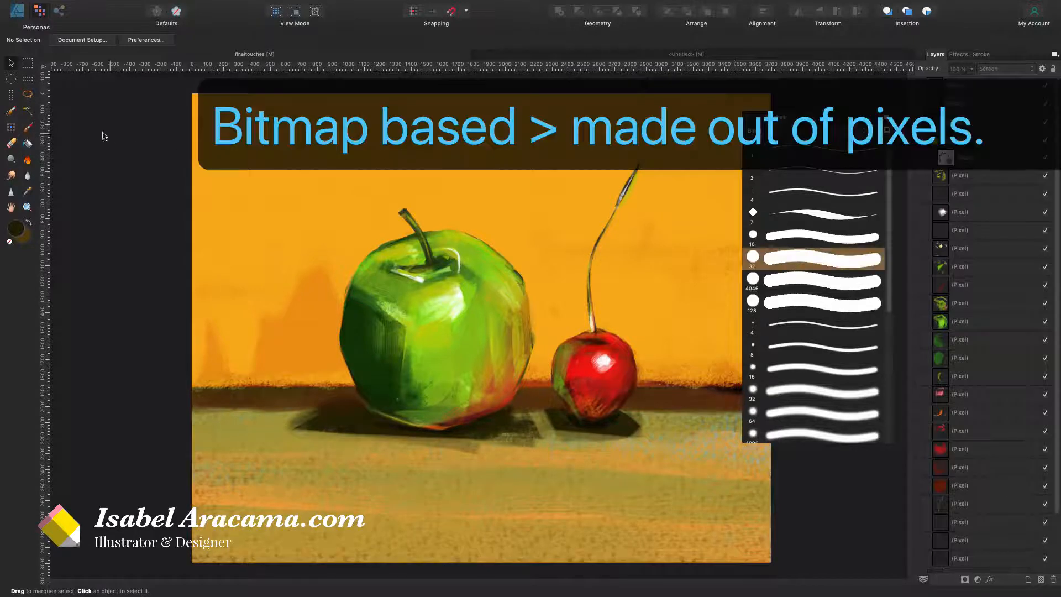
{"action": "left_click", "coordinate": [28, 127]}
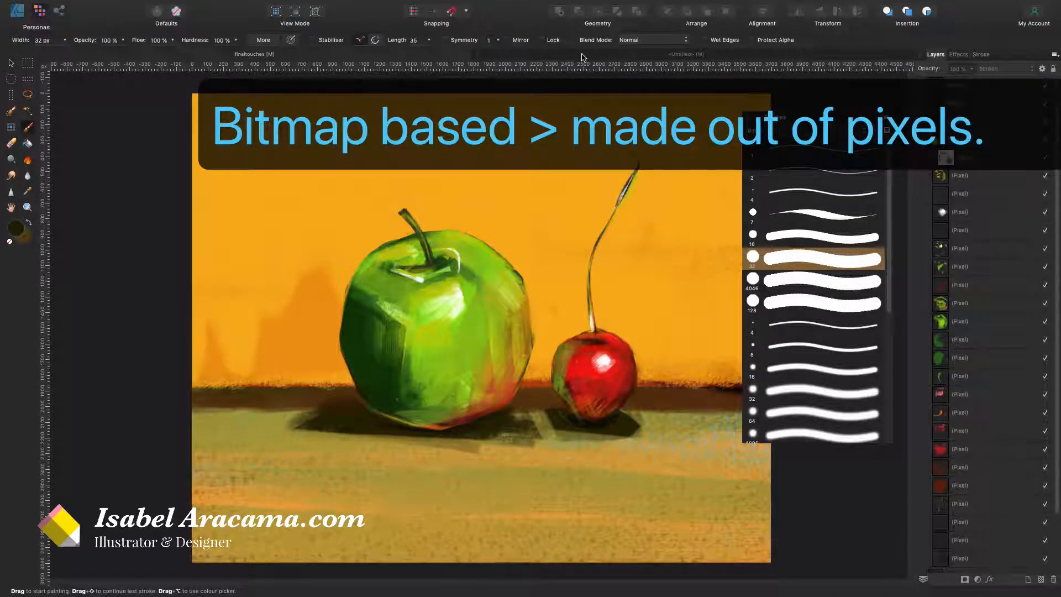
{"action": "left_click", "coordinate": [584, 57]}
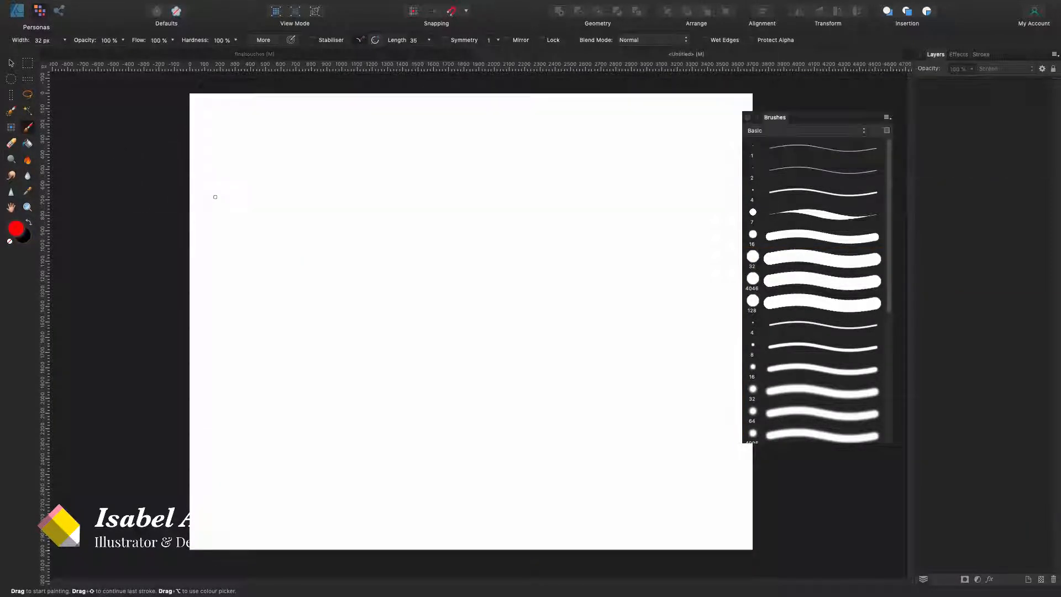
- Enlarge the brush to 112.6 px, paint a red horizontal stroke across the upper canvas and show its bounding box
{"action": "key", "text": "bracketright"}
{"action": "key", "text": "bracketright"}
{"action": "key", "text": "bracketright"}
{"action": "key", "text": "bracketright"}
{"action": "key", "text": "bracketright"}
{"action": "key", "text": "bracketright"}
{"action": "key", "text": "bracketright"}
{"action": "key", "text": "bracketright"}
{"action": "key", "text": "bracketright"}
{"action": "left_click_drag", "start_coordinate": [259, 216], "coordinate": [646, 228]}
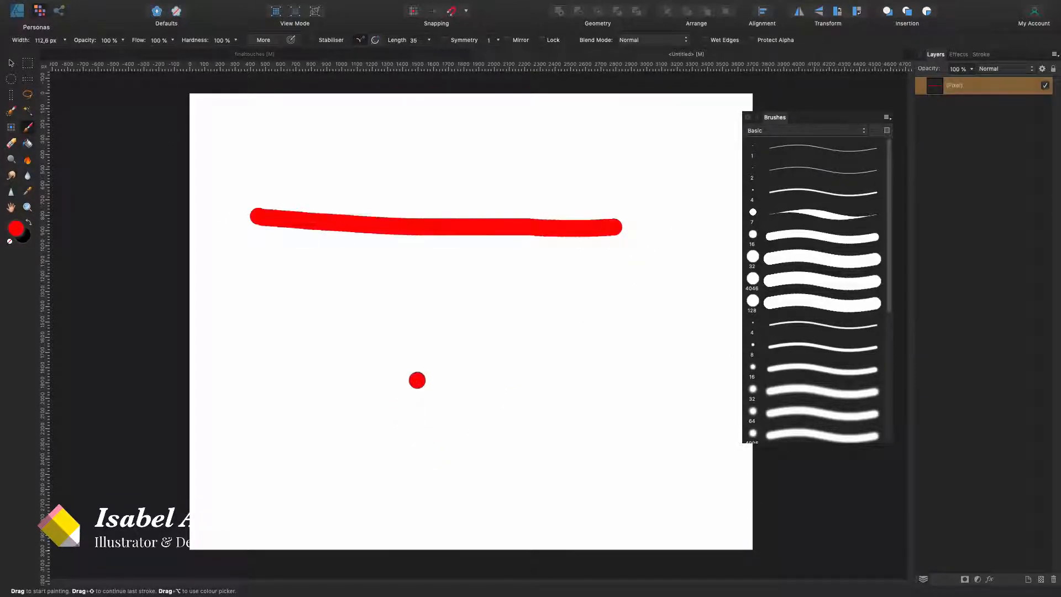
{"action": "key", "text": "a"}
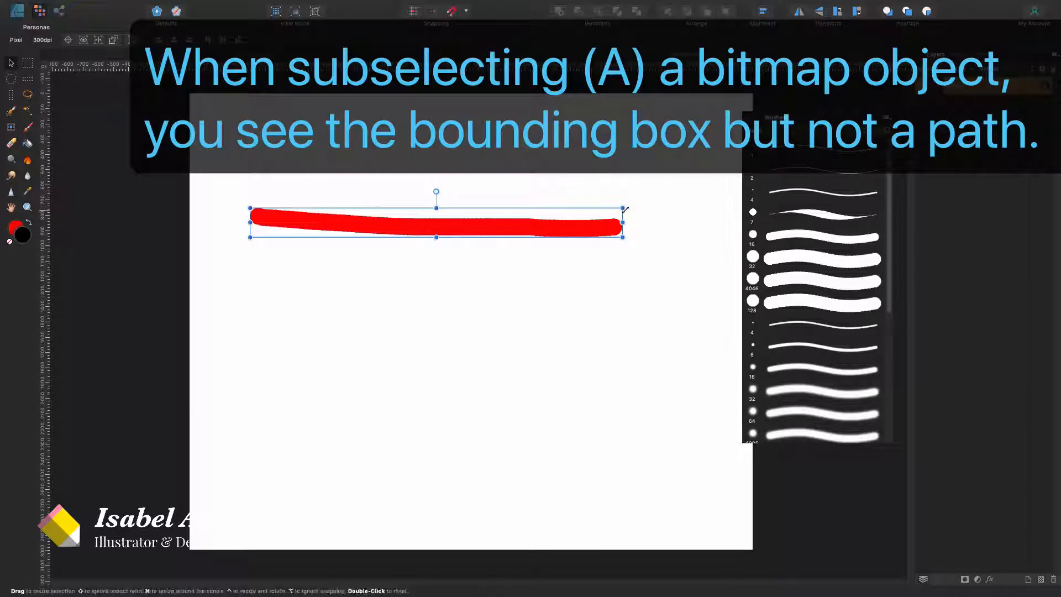
- Switch to the Designer Persona, activate the Vector Brush tool and load the Markers brush category
{"action": "left_click", "coordinate": [17, 10]}
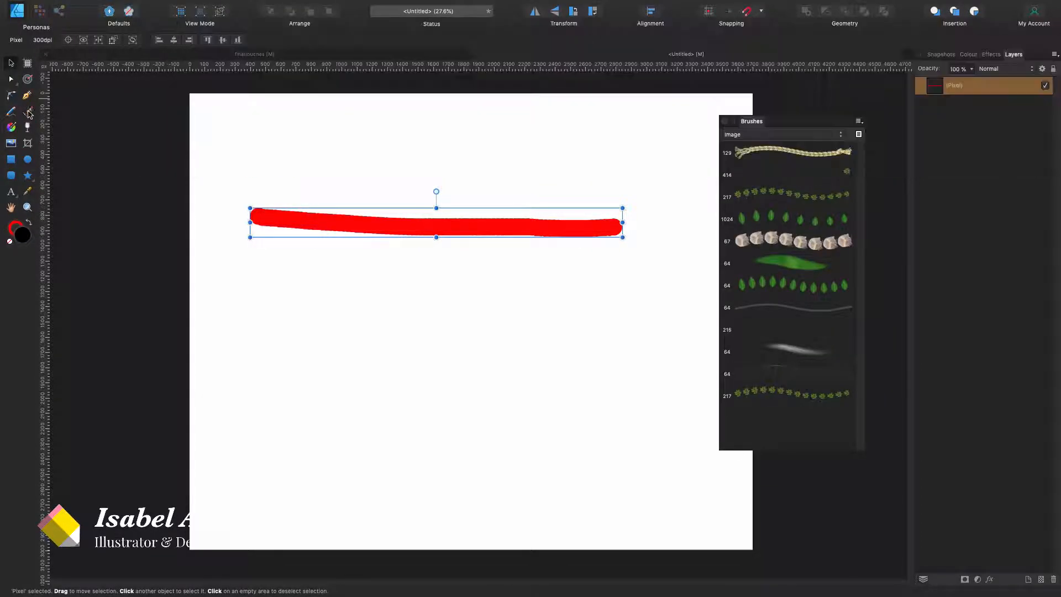
{"action": "left_click", "coordinate": [27, 110]}
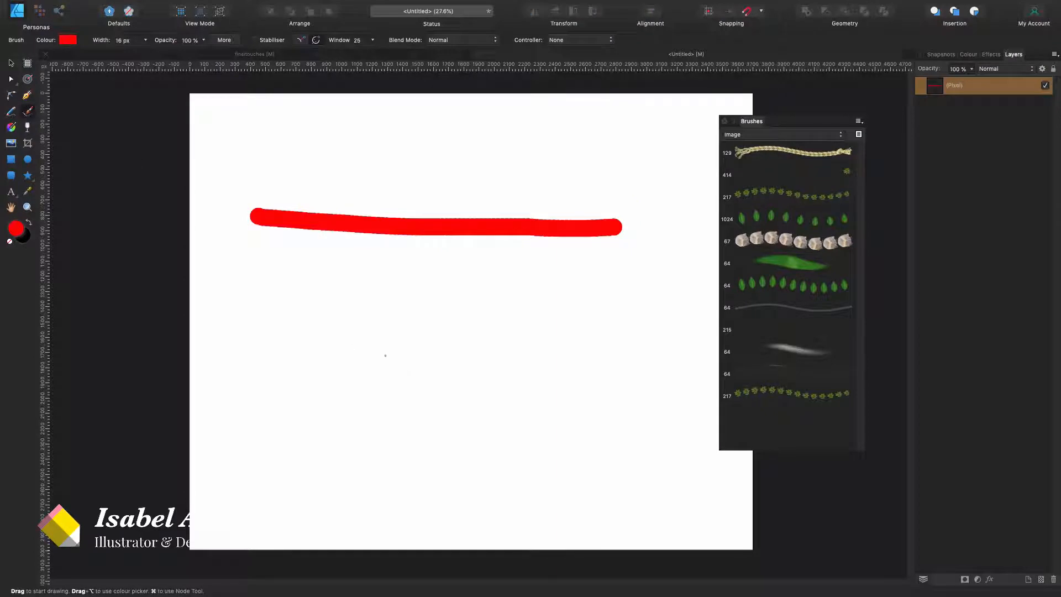
{"action": "left_click", "coordinate": [762, 135]}
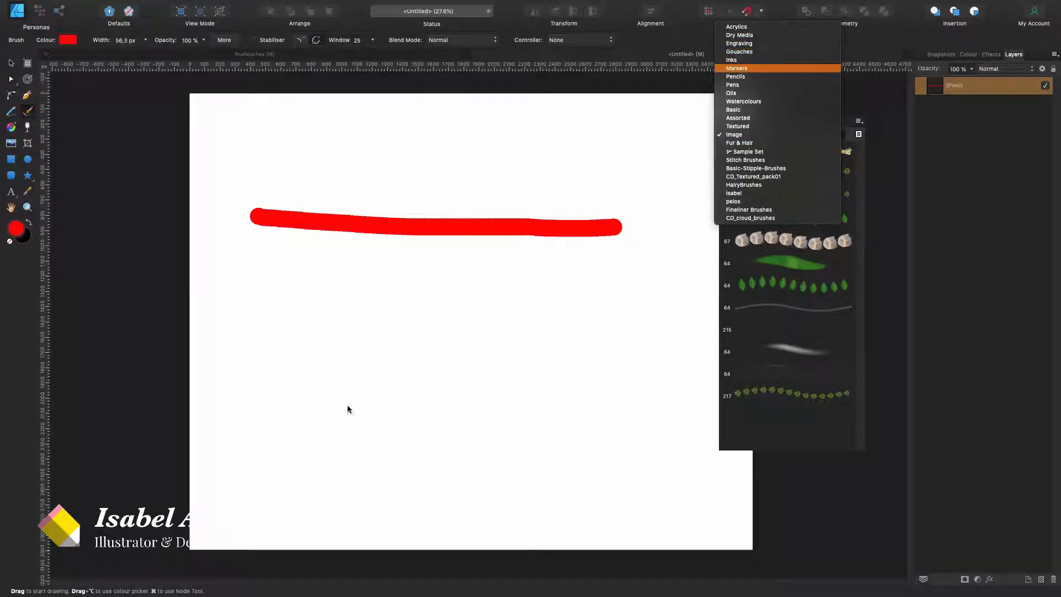
{"action": "left_click", "coordinate": [736, 69]}
- Enlarge the vector brush to 113.2 px and draw a second red stroke below the pixel stroke
{"action": "key", "text": "bracketright"}
{"action": "key", "text": "bracketright"}
{"action": "key", "text": "bracketright"}
{"action": "key", "text": "bracketright"}
{"action": "key", "text": "bracketright"}
{"action": "left_click_drag", "start_coordinate": [275, 301], "coordinate": [670, 305]}
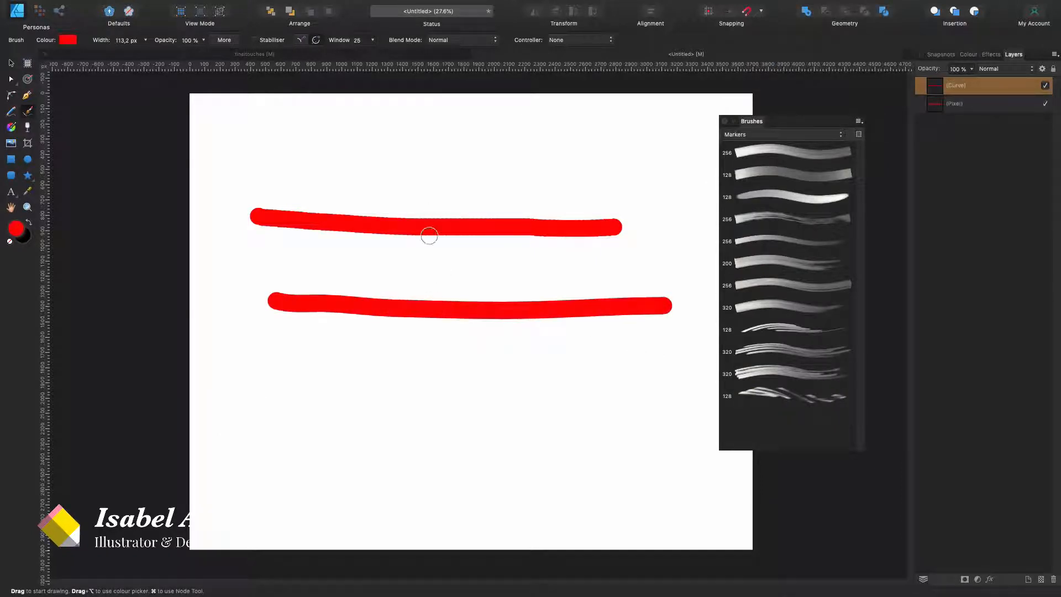
- Reshape the lower vector stroke by moving its inner nodes and pulling its right end node inward and down
{"action": "key", "text": "a"}
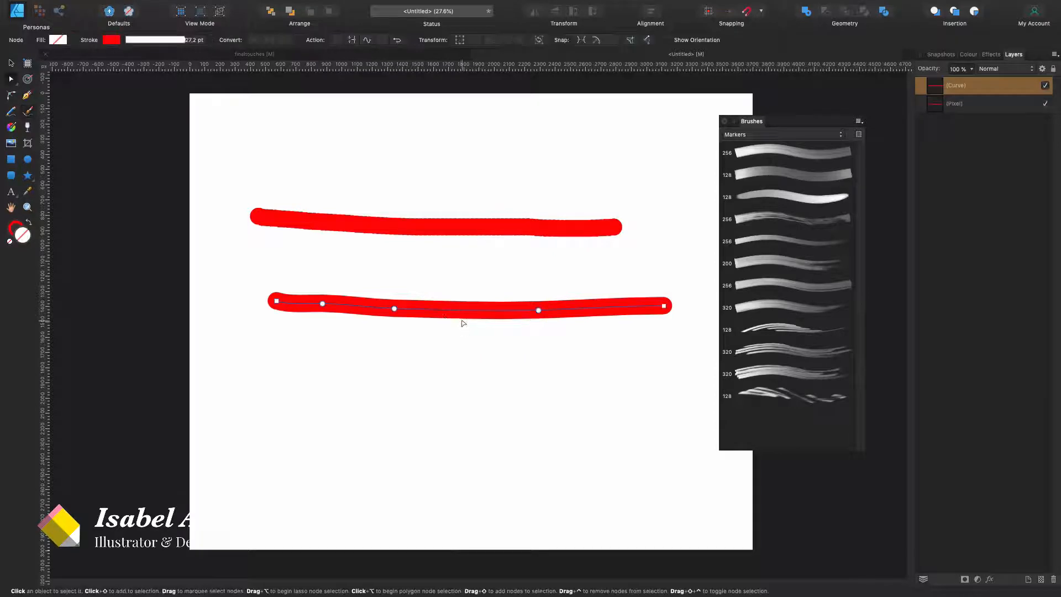
{"action": "mouse_move", "coordinate": [394, 308]}
{"action": "left_mouse_down"}
{"action": "mouse_move", "coordinate": [407, 273]}
{"action": "mouse_move", "coordinate": [425, 283]}
{"action": "left_mouse_up"}
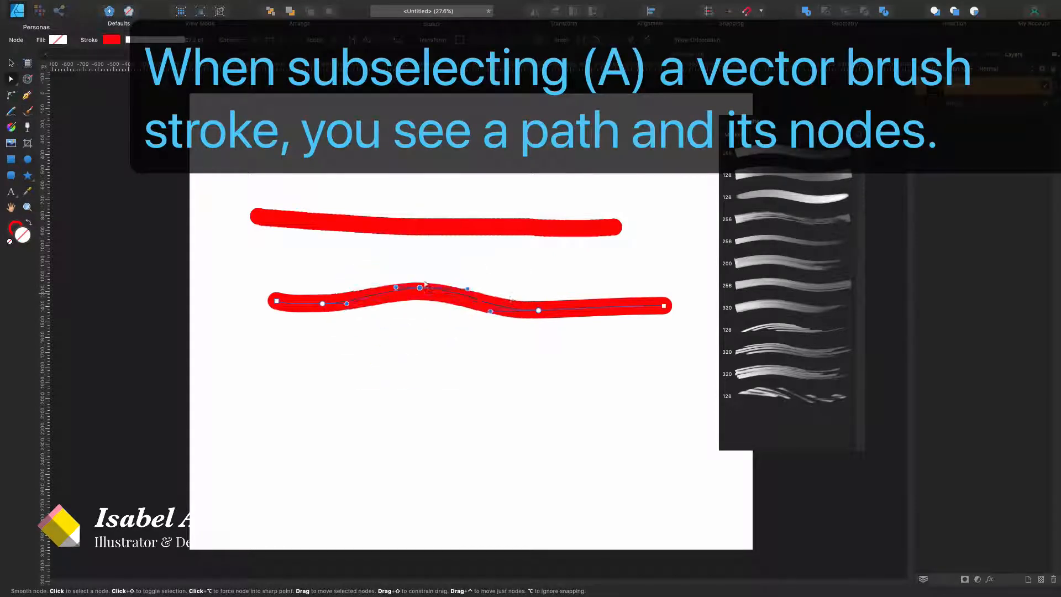
{"action": "mouse_move", "coordinate": [539, 311]}
{"action": "left_mouse_down"}
{"action": "mouse_move", "coordinate": [532, 335]}
{"action": "mouse_move", "coordinate": [535, 309]}
{"action": "left_mouse_up"}
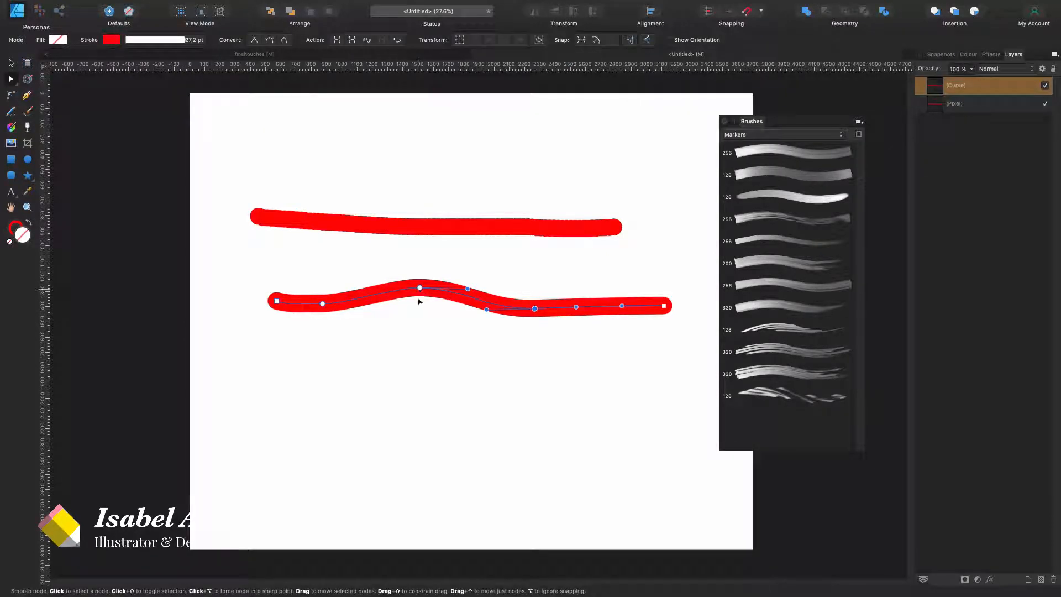
{"action": "left_click_drag", "start_coordinate": [419, 300], "coordinate": [419, 302]}
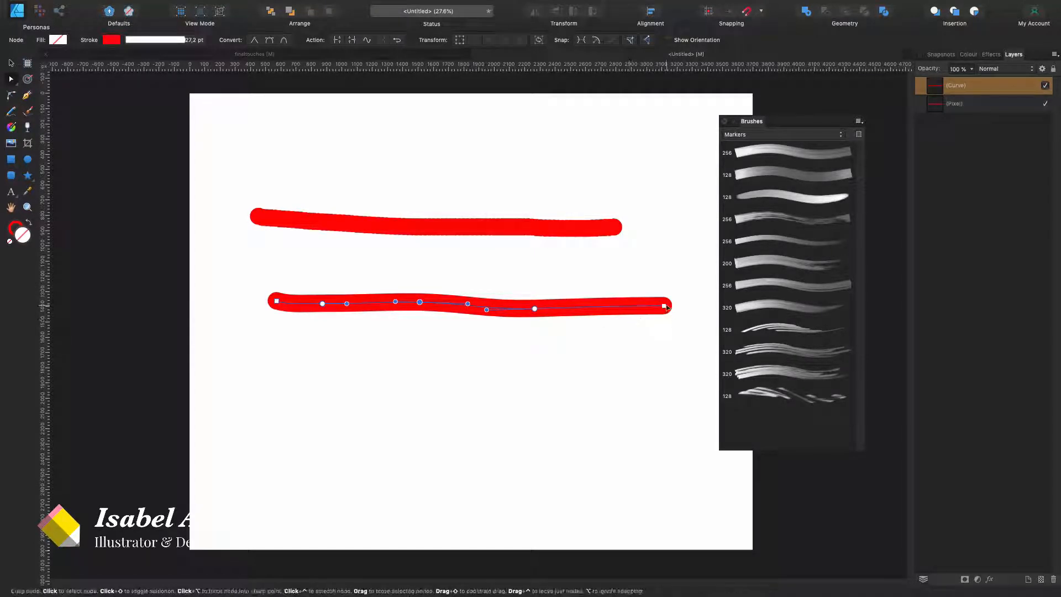
{"action": "mouse_move", "coordinate": [664, 306]}
{"action": "left_mouse_down"}
{"action": "mouse_move", "coordinate": [355, 343]}
{"action": "mouse_move", "coordinate": [611, 323]}
{"action": "left_mouse_up"}
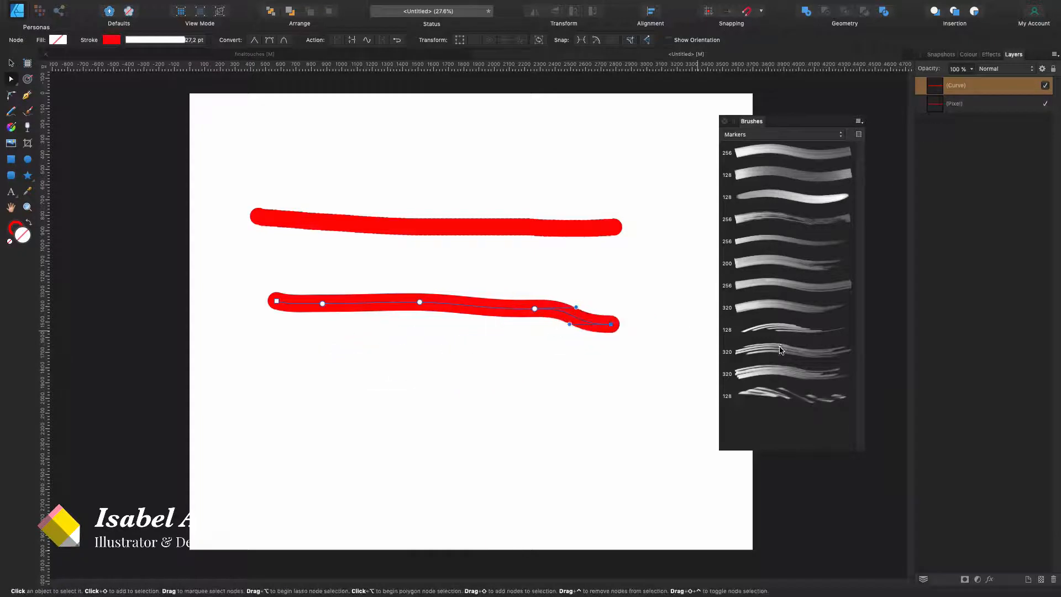
- Apply the streaky 320 px Markers brush to the lower vector curve and inspect the strokes' edges up close
{"action": "left_click", "coordinate": [781, 351]}
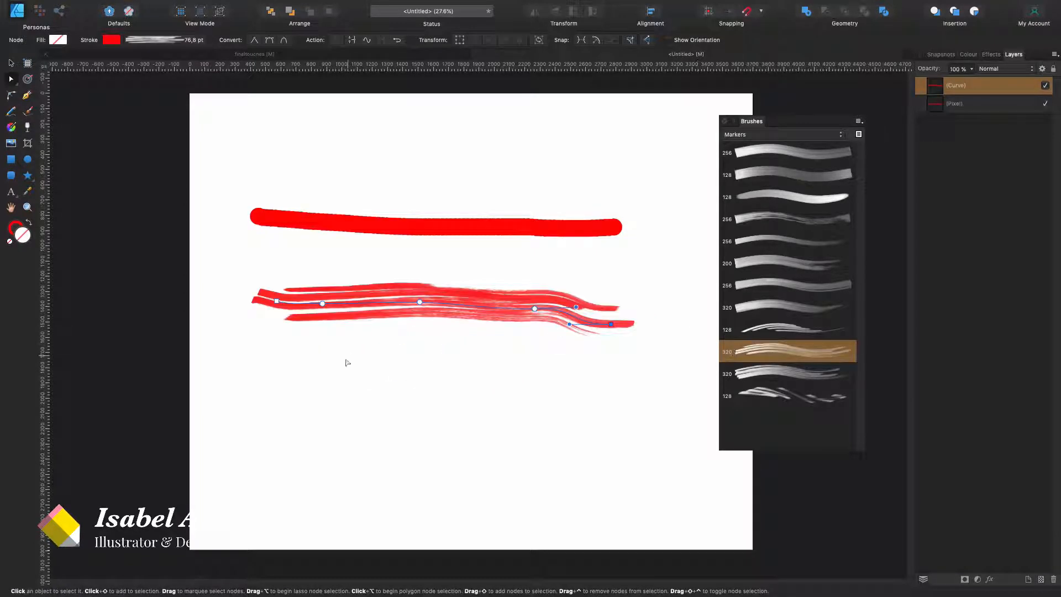
{"action": "left_click", "coordinate": [26, 114]}
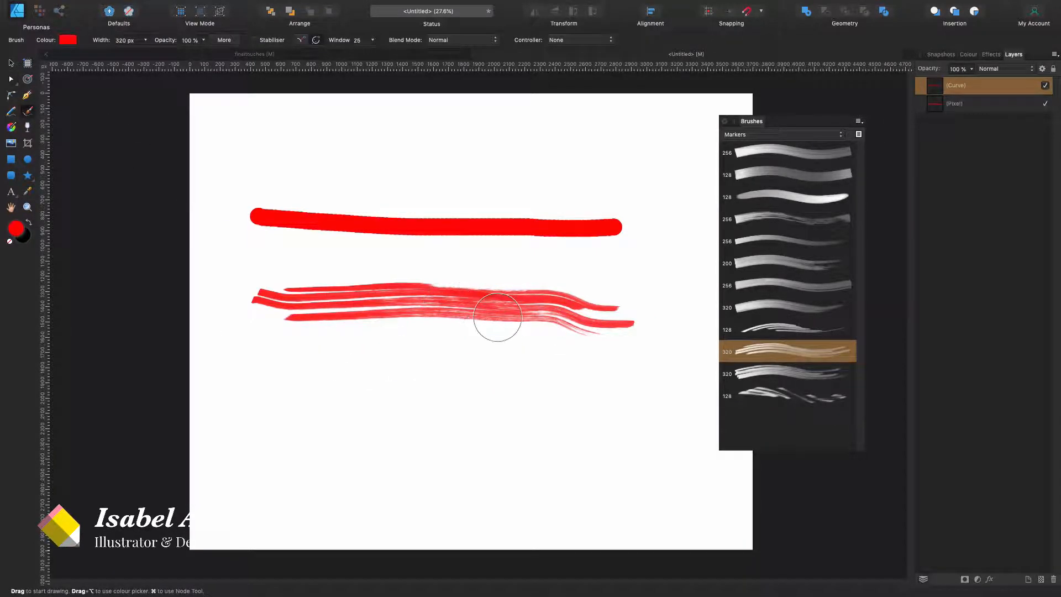
{"action": "key", "text": "z"}
{"action": "left_click_drag", "start_coordinate": [497, 317], "coordinate": [558, 317]}
{"action": "left_click_drag", "start_coordinate": [498, 293], "coordinate": [563, 293]}
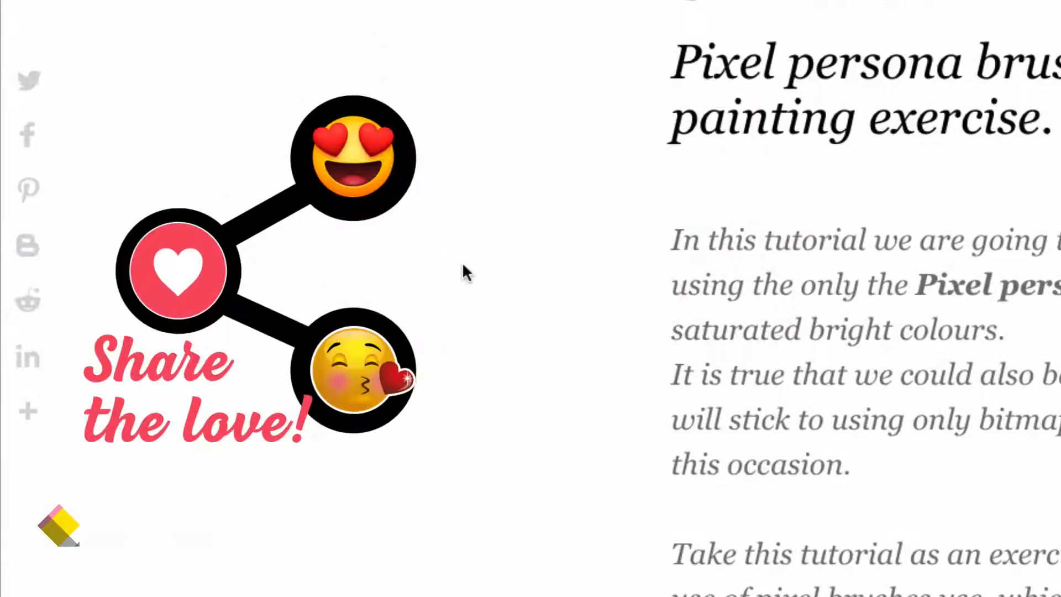
- In the web browser, read the tutorial article through its document settings and Pixel brushes vs. Vector Brushes sections
{"action": "scroll", "coordinate": [565, 263], "scroll_direction": "down", "scroll_amount": 3}
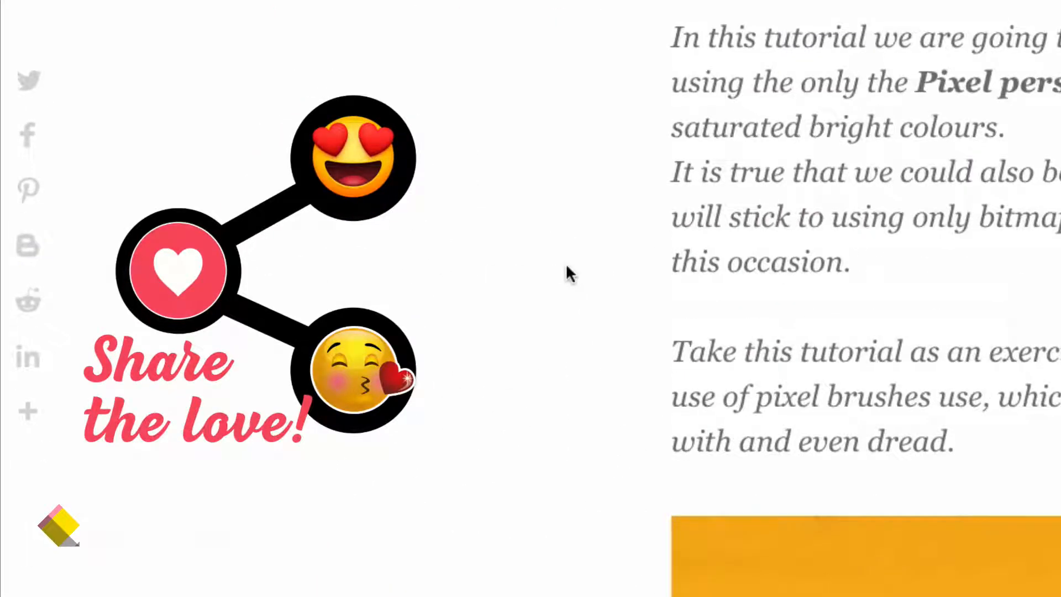
{"action": "scroll", "coordinate": [566, 268], "scroll_direction": "down", "scroll_amount": 5}
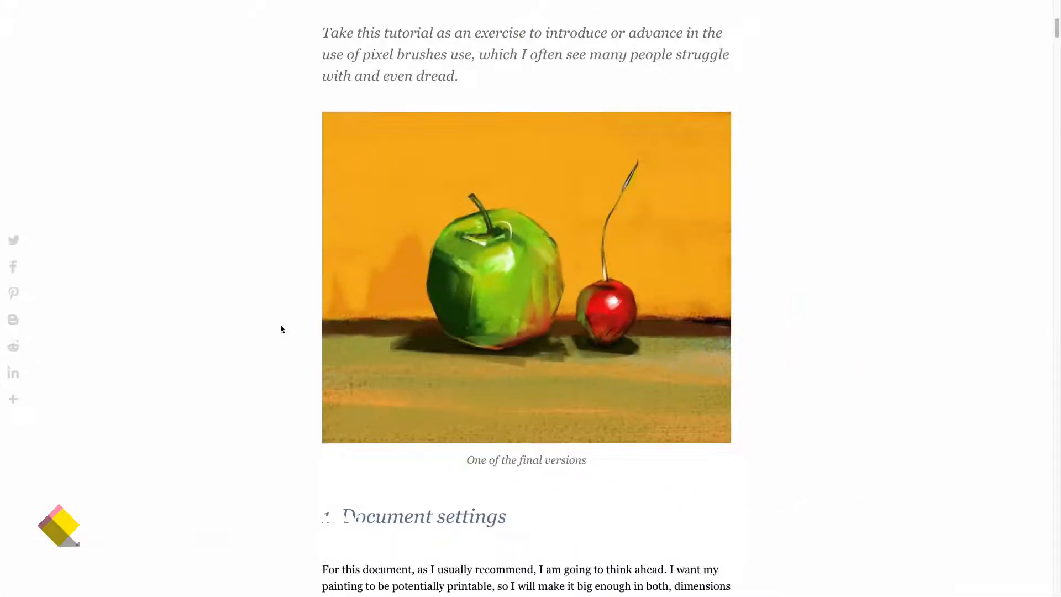
{"action": "scroll", "coordinate": [477, 412], "scroll_direction": "down", "scroll_amount": 5}
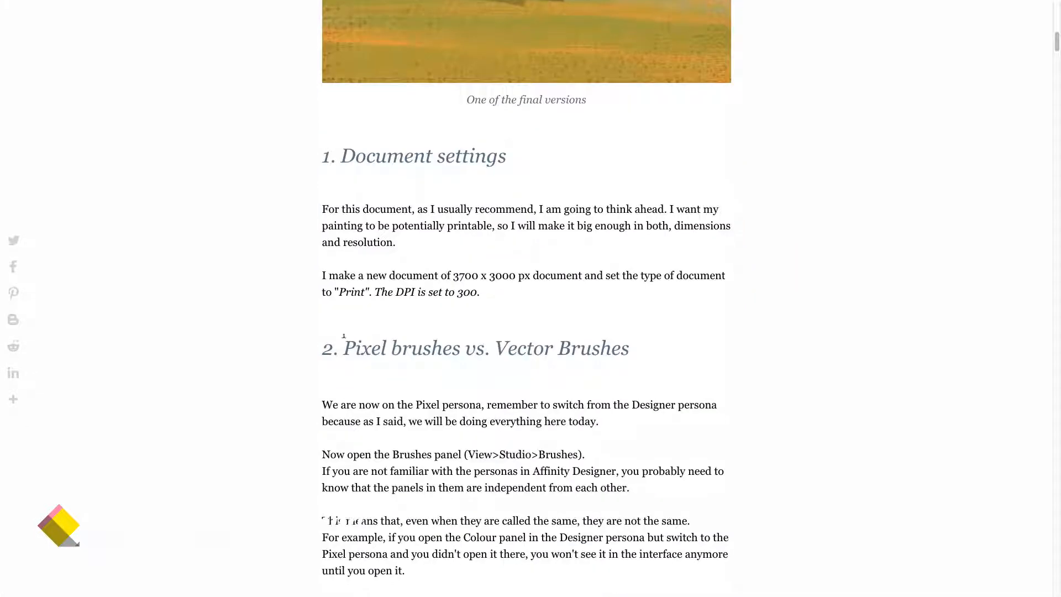
{"action": "left_click_drag", "start_coordinate": [348, 343], "coordinate": [634, 341]}
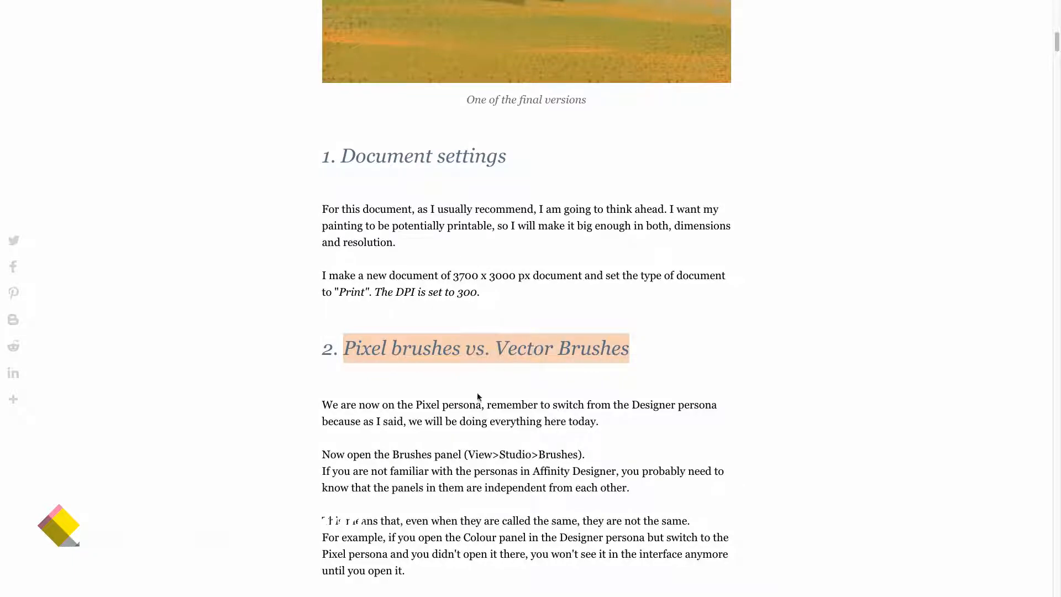
{"action": "scroll", "coordinate": [461, 413], "scroll_direction": "down", "scroll_amount": 11}
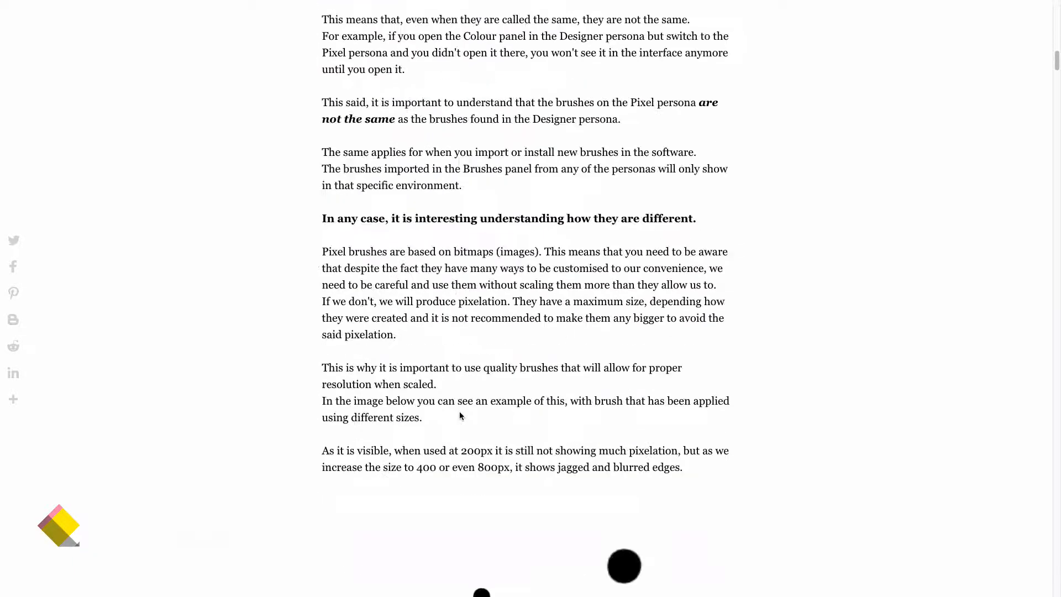
{"action": "scroll", "coordinate": [459, 411], "scroll_direction": "down", "scroll_amount": 3}
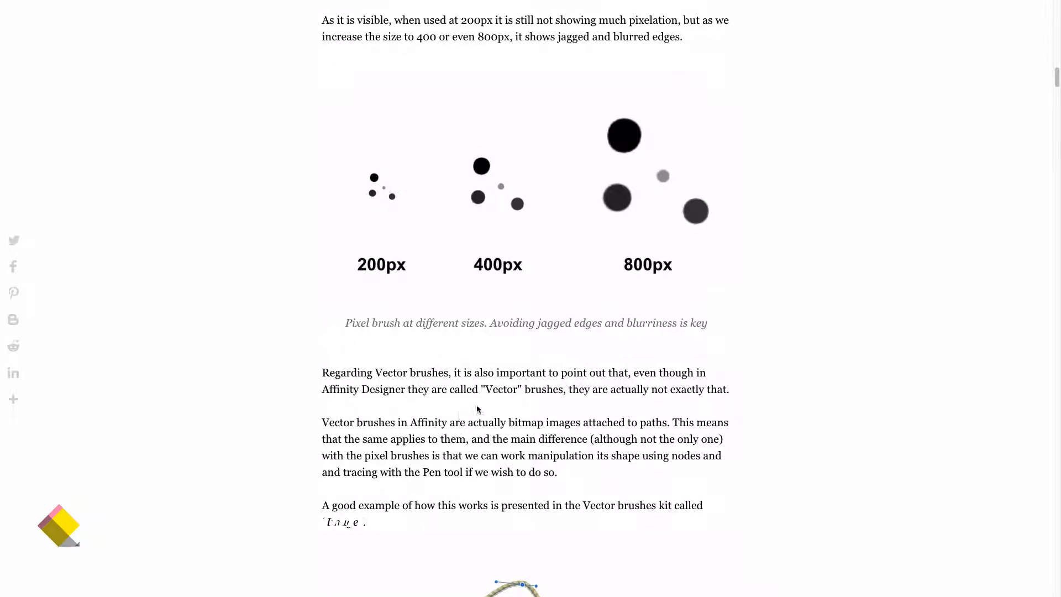
{"action": "scroll", "coordinate": [547, 384], "scroll_direction": "down", "scroll_amount": 6}
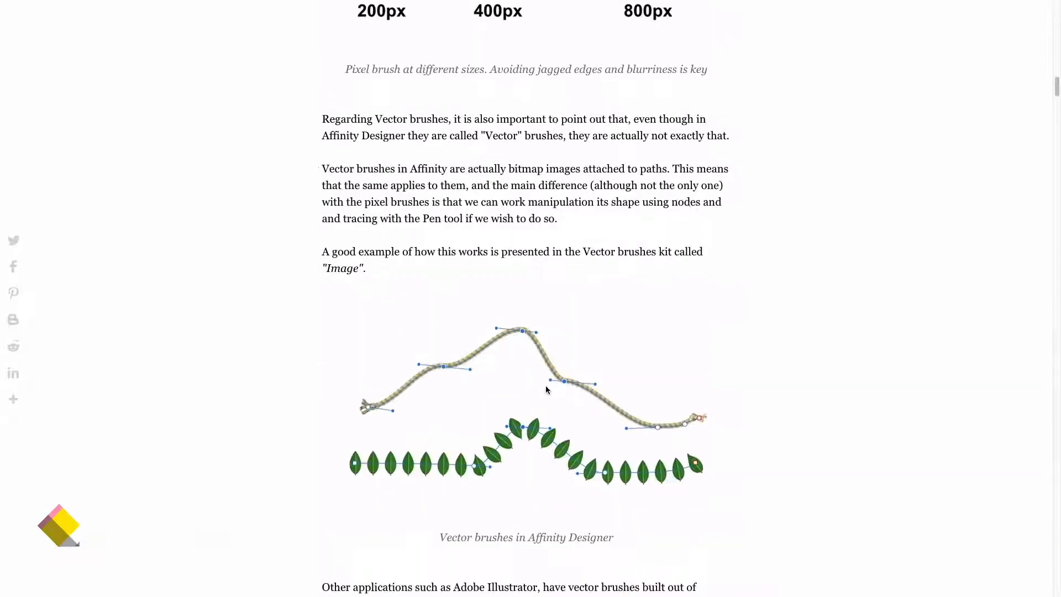
{"action": "scroll", "coordinate": [546, 387], "scroll_direction": "down", "scroll_amount": 6}
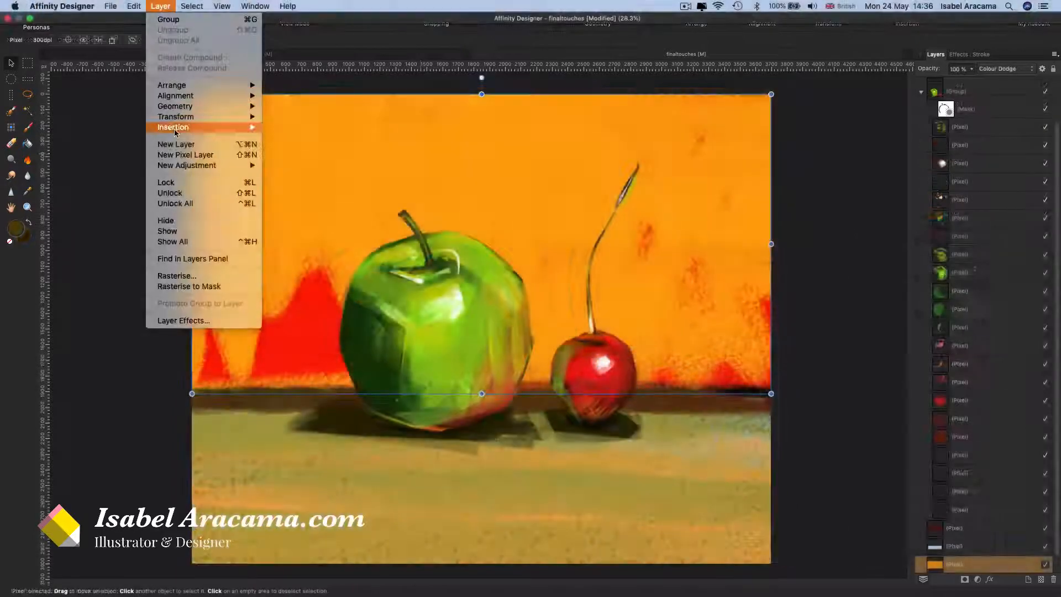
- Look through the new adjustment types, including HSL, for the orange background layer in the finaltouches document
{"action": "mouse_move", "coordinate": [232, 160]}
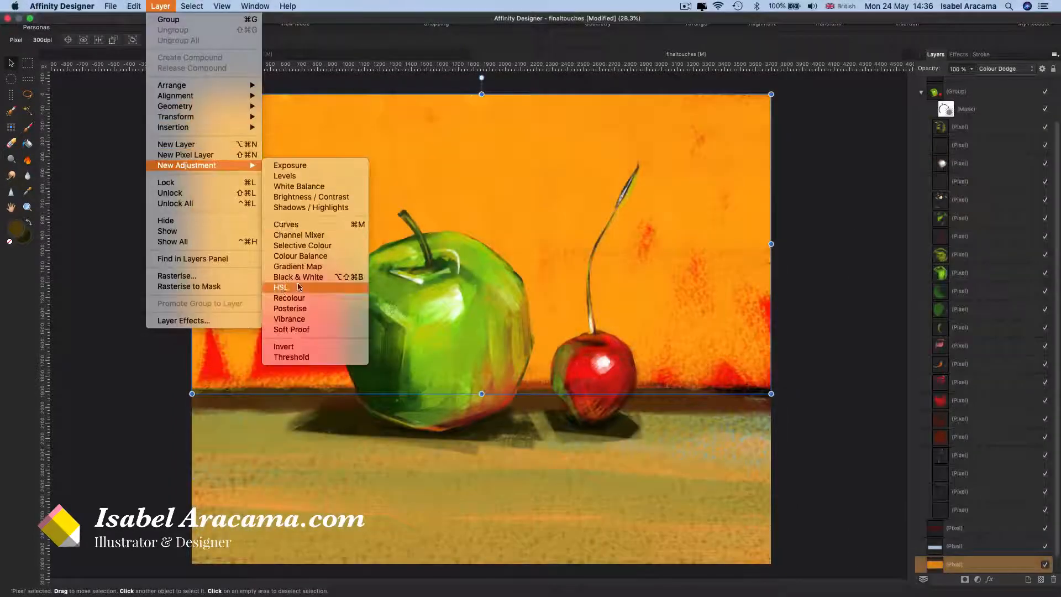
{"action": "left_click", "coordinate": [284, 290]}
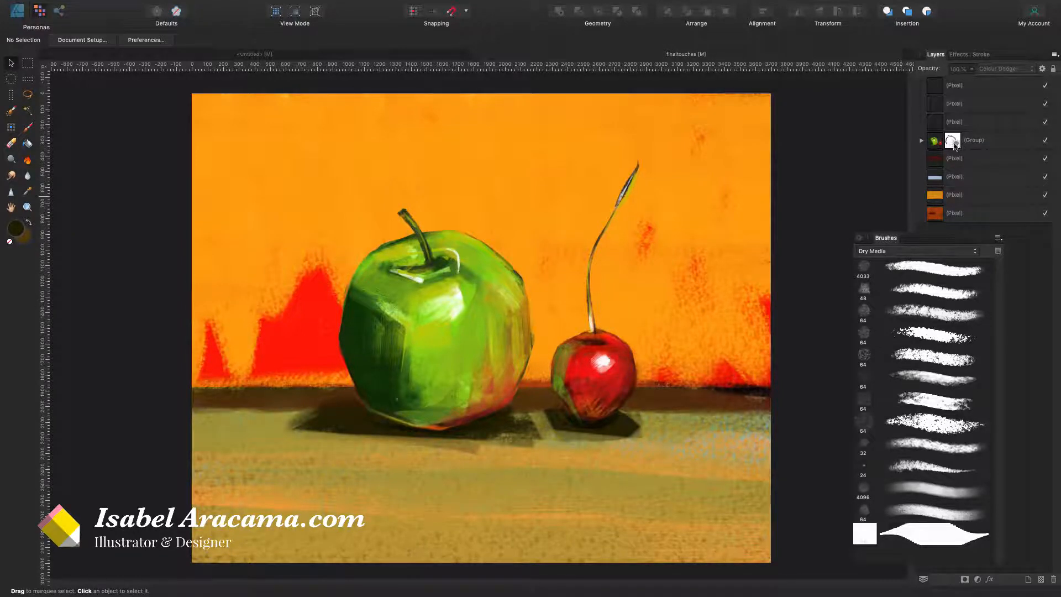
- Select the mask inside the fruit group and toggle its visibility off and on to compare the artwork
{"action": "left_click", "coordinate": [955, 143]}
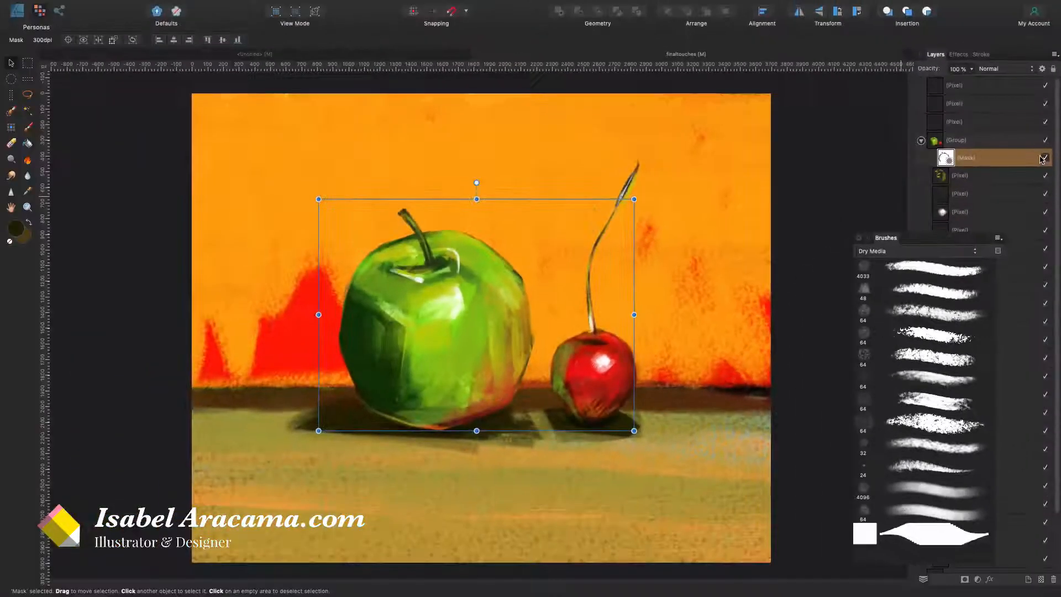
{"action": "left_click", "coordinate": [1044, 158]}
{"action": "left_click", "coordinate": [1045, 160]}
{"action": "left_click", "coordinate": [1045, 159]}
{"action": "left_click", "coordinate": [1045, 158]}
- Move the Brushes panel off the layer list and preview different blend modes on the orange background layer
{"action": "mouse_move", "coordinate": [945, 241]}
{"action": "left_mouse_down"}
{"action": "mouse_move", "coordinate": [846, 126]}
{"action": "mouse_move", "coordinate": [837, 98]}
{"action": "left_mouse_up"}
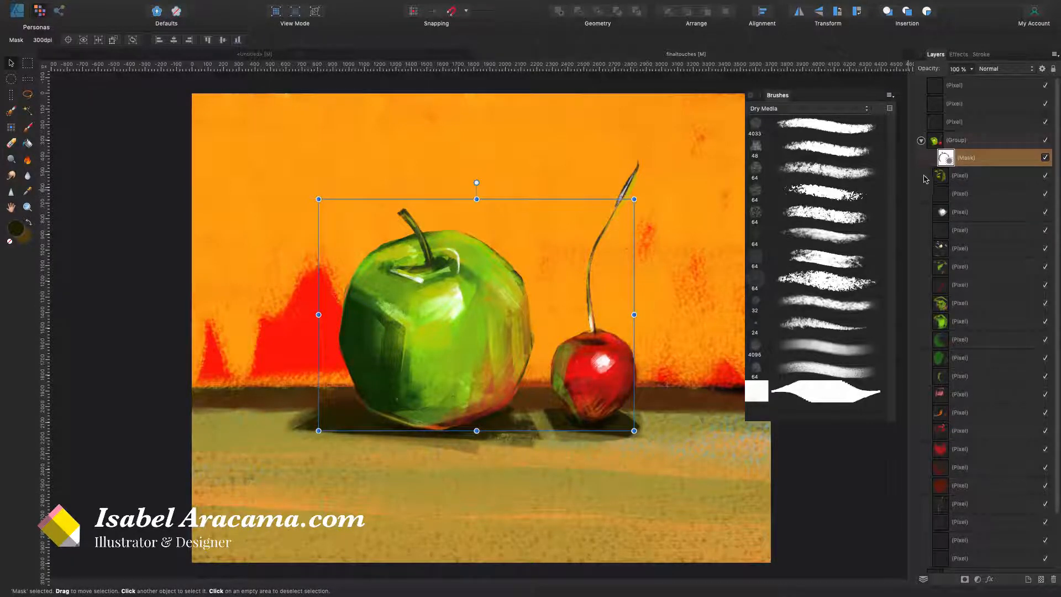
{"action": "left_click", "coordinate": [642, 303]}
{"action": "left_click", "coordinate": [1014, 69]}
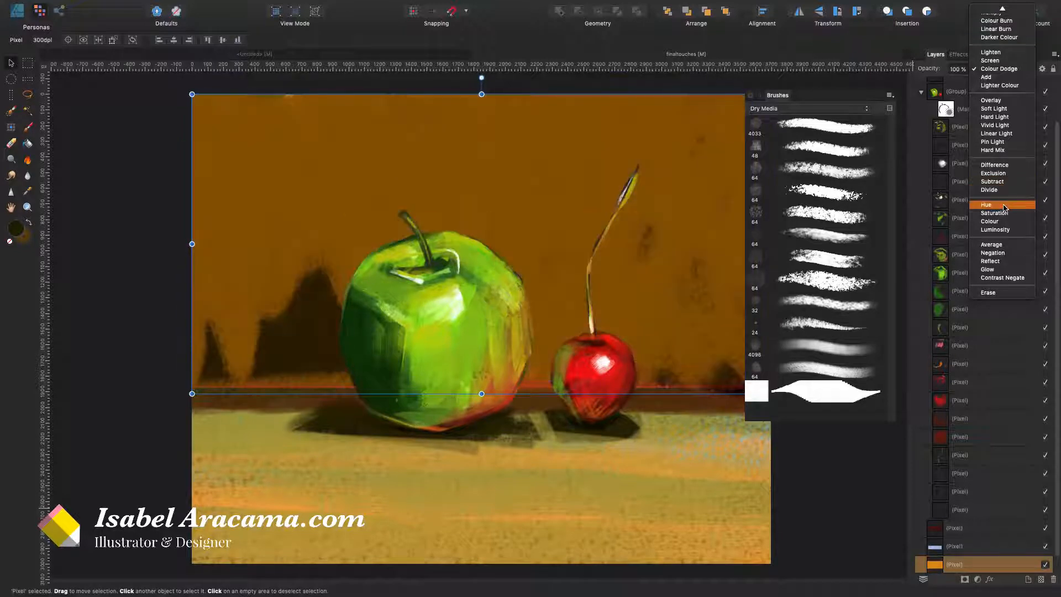
{"action": "scroll", "coordinate": [1004, 164], "scroll_direction": "up", "scroll_amount": 2}
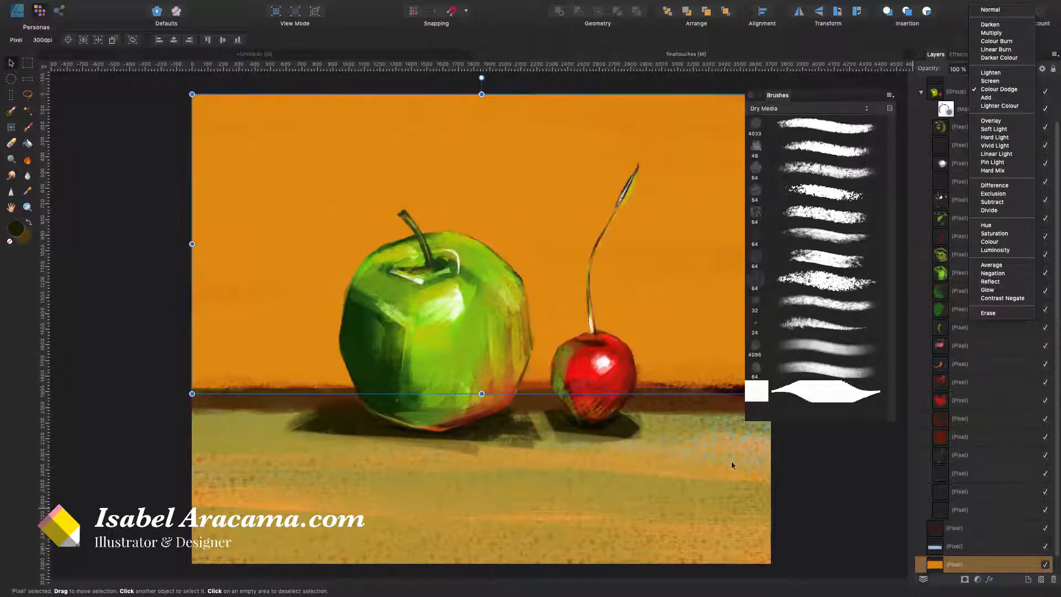
{"action": "left_click", "coordinate": [805, 466]}
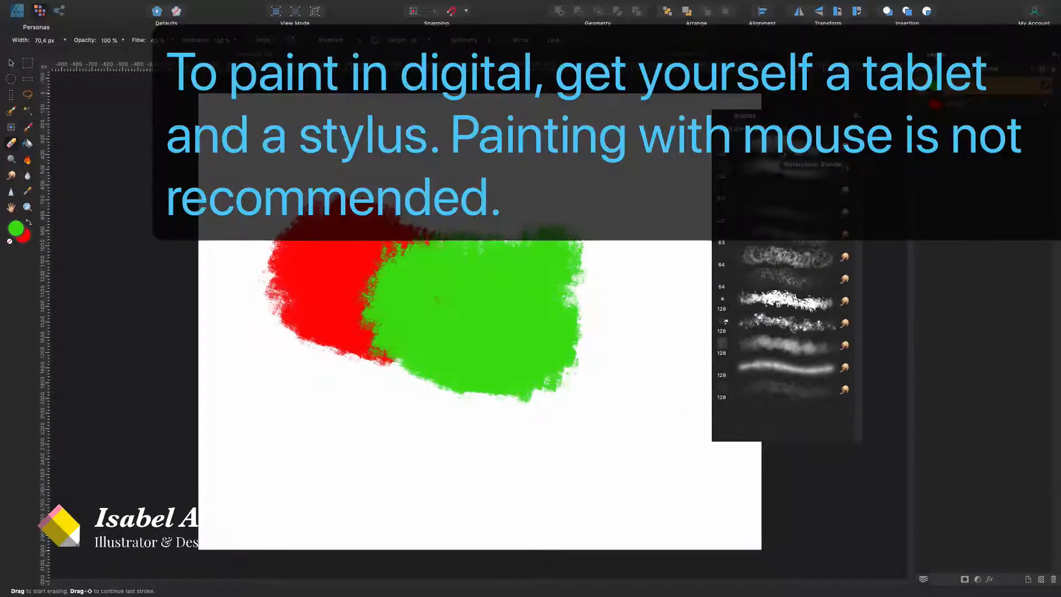
- Blend the boundary between the red and green paint areas with two different smudge brushes, enlarging the first brush to 194.7 px
{"action": "left_click", "coordinate": [776, 150]}
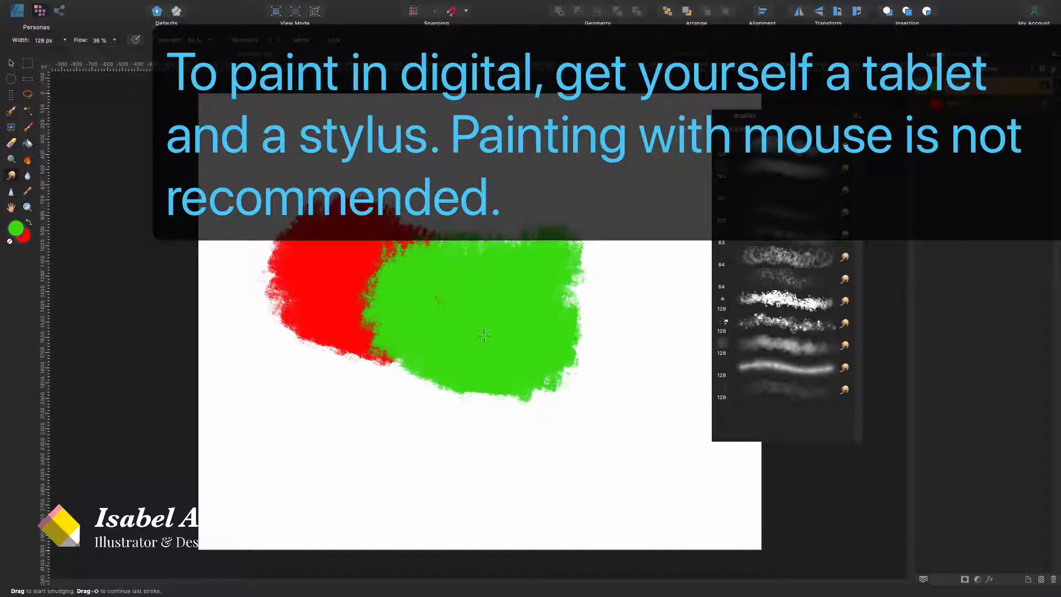
{"action": "key", "text": "bracketright"}
{"action": "key", "text": "bracketright"}
{"action": "key", "text": "bracketright"}
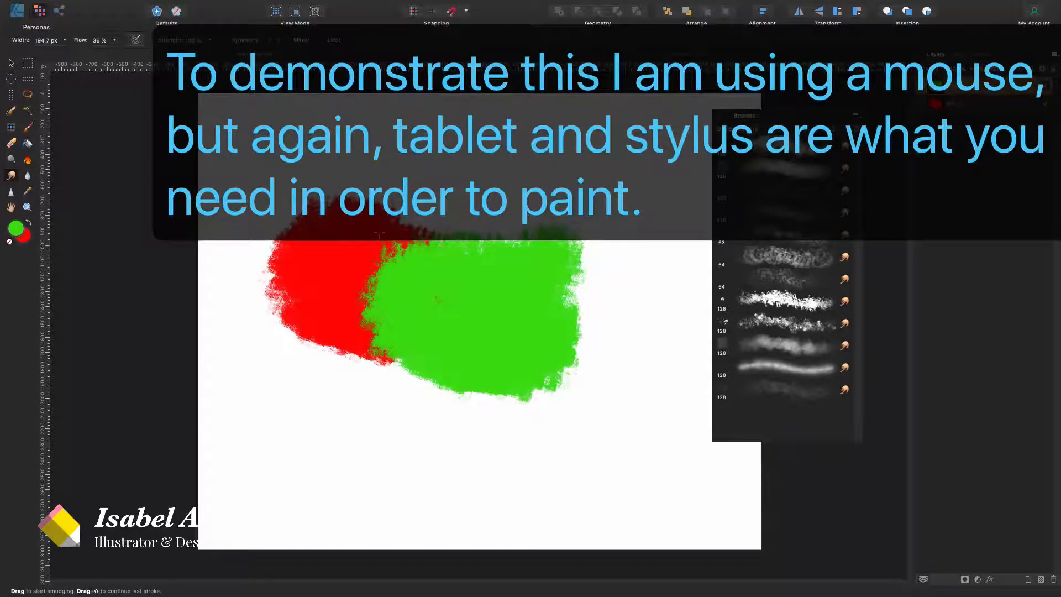
{"action": "left_click", "coordinate": [790, 147]}
{"action": "mouse_move", "coordinate": [378, 277]}
{"action": "left_mouse_down"}
{"action": "mouse_move", "coordinate": [404, 276]}
{"action": "mouse_move", "coordinate": [369, 285]}
{"action": "mouse_move", "coordinate": [375, 347]}
{"action": "mouse_move", "coordinate": [367, 282]}
{"action": "mouse_move", "coordinate": [388, 260]}
{"action": "mouse_move", "coordinate": [406, 246]}
{"action": "left_mouse_up"}
{"action": "left_click", "coordinate": [772, 302]}
{"action": "mouse_move", "coordinate": [418, 285]}
{"action": "left_mouse_down"}
{"action": "mouse_move", "coordinate": [355, 264]}
{"action": "mouse_move", "coordinate": [405, 242]}
{"action": "mouse_move", "coordinate": [421, 265]}
{"action": "mouse_move", "coordinate": [375, 277]}
{"action": "mouse_move", "coordinate": [392, 270]}
{"action": "mouse_move", "coordinate": [392, 299]}
{"action": "mouse_move", "coordinate": [371, 318]}
{"action": "mouse_move", "coordinate": [390, 366]}
{"action": "mouse_move", "coordinate": [354, 318]}
{"action": "mouse_move", "coordinate": [389, 305]}
{"action": "mouse_move", "coordinate": [403, 285]}
{"action": "mouse_move", "coordinate": [367, 255]}
{"action": "mouse_move", "coordinate": [399, 236]}
{"action": "left_mouse_up"}
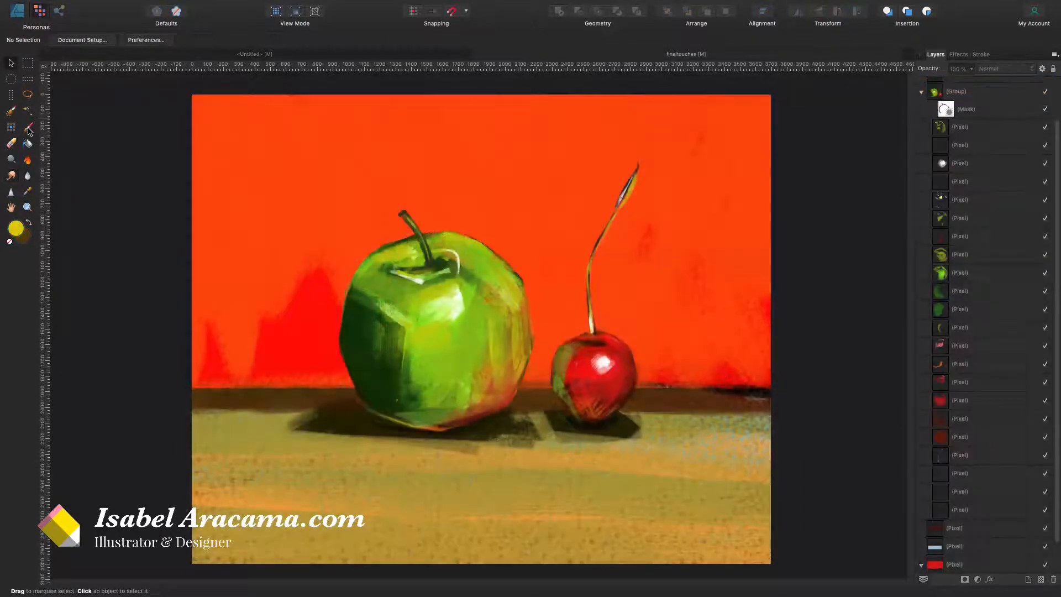
- In the finaltouches document, try a freehand yellow brush stroke above the apple, undo it, and paint a straight yellow line there
{"action": "left_click", "coordinate": [28, 128]}
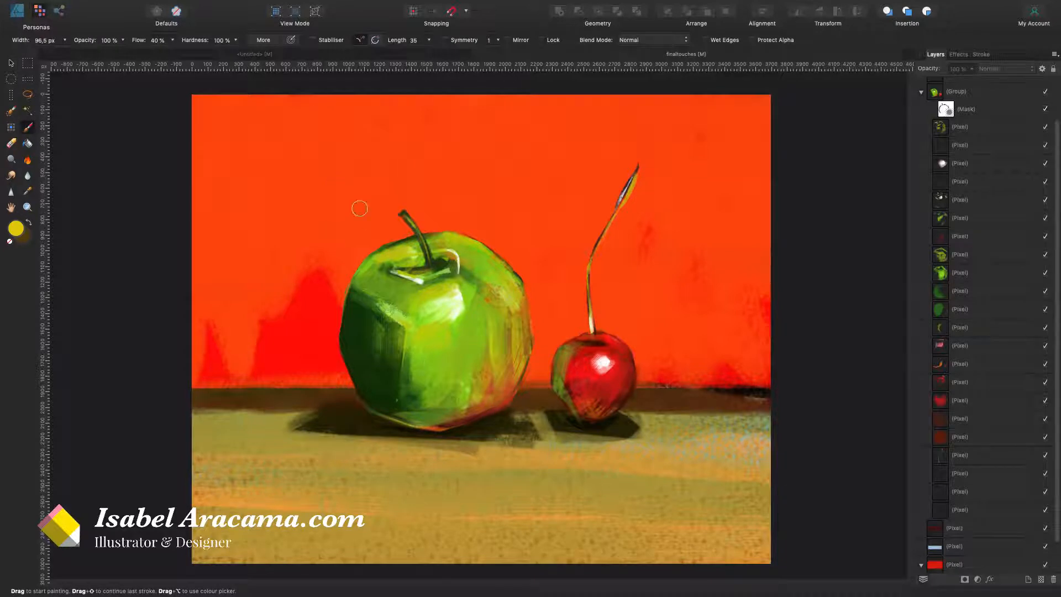
{"action": "mouse_move", "coordinate": [318, 160]}
{"action": "left_mouse_down"}
{"action": "mouse_move", "coordinate": [425, 195]}
{"action": "mouse_move", "coordinate": [490, 193]}
{"action": "mouse_move", "coordinate": [460, 180]}
{"action": "mouse_move", "coordinate": [484, 173]}
{"action": "left_mouse_up"}
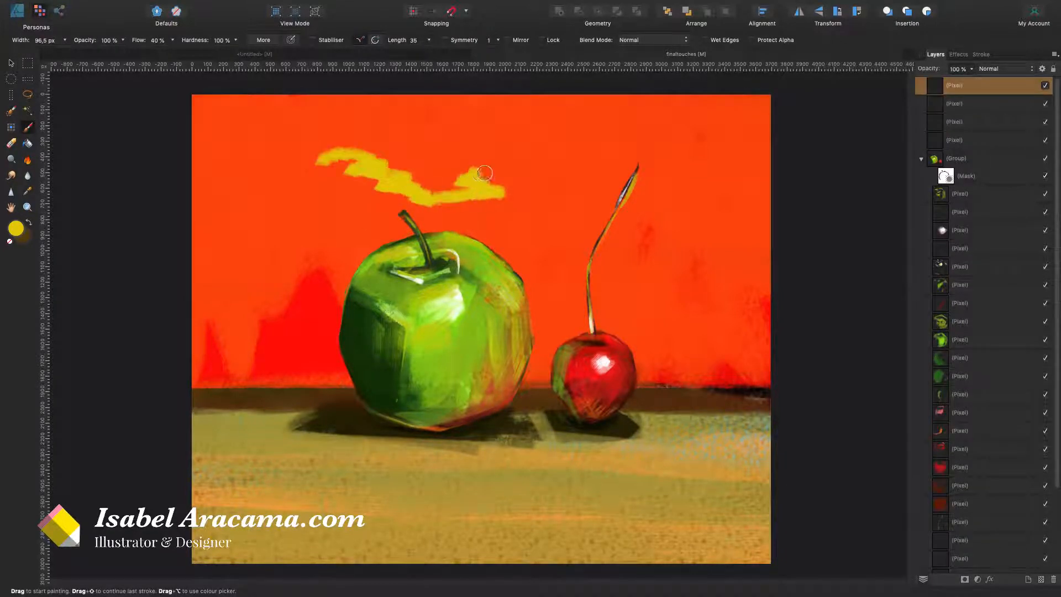
{"action": "key", "text": "super+z"}
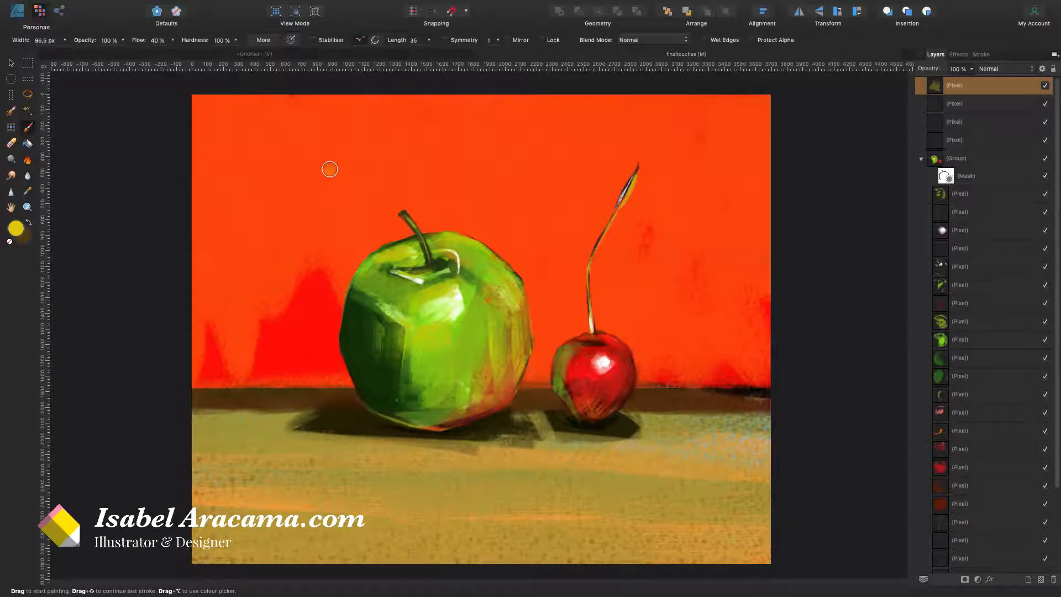
{"action": "left_click", "coordinate": [330, 169]}
{"action": "left_click", "coordinate": [572, 167], "text": "shift"}
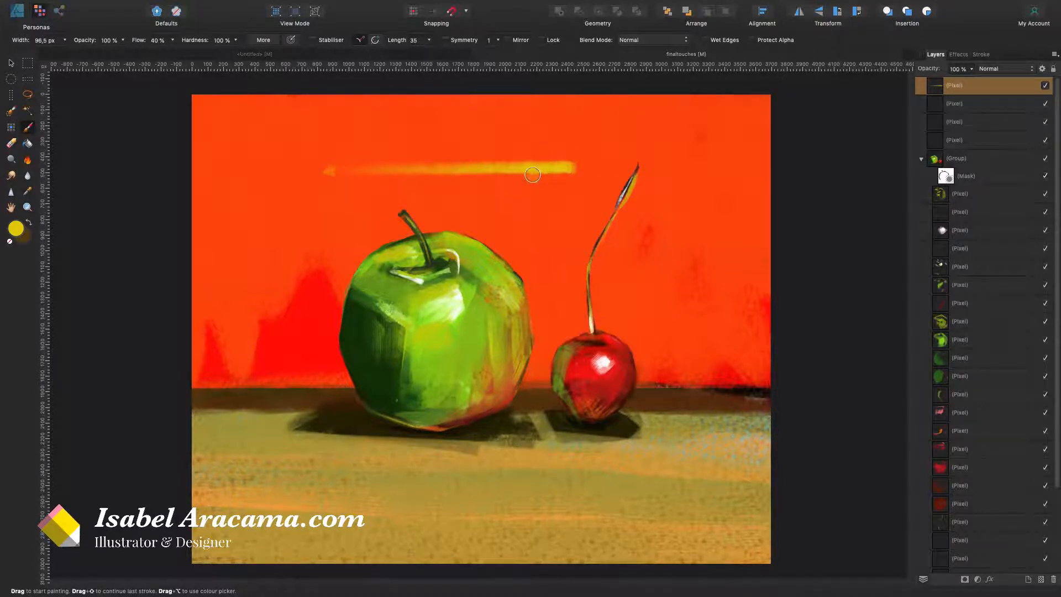
- Trim the upper and lower edges of the straight yellow line with straight eraser passes to make it thinner
{"action": "left_click", "coordinate": [11, 144]}
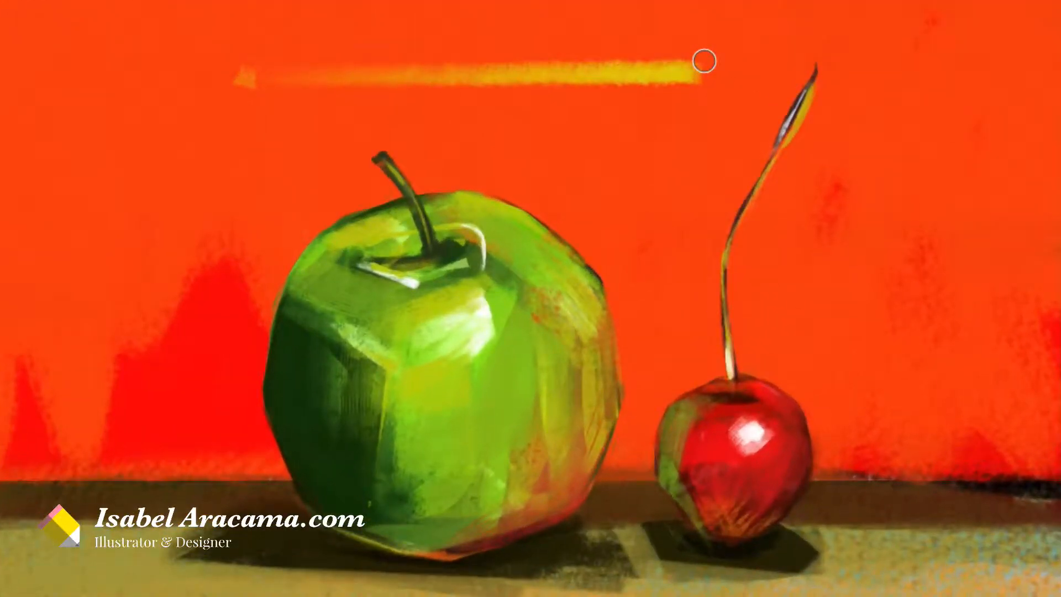
{"action": "left_click", "coordinate": [288, 61], "text": "shift"}
{"action": "left_click", "coordinate": [677, 55], "text": "shift"}
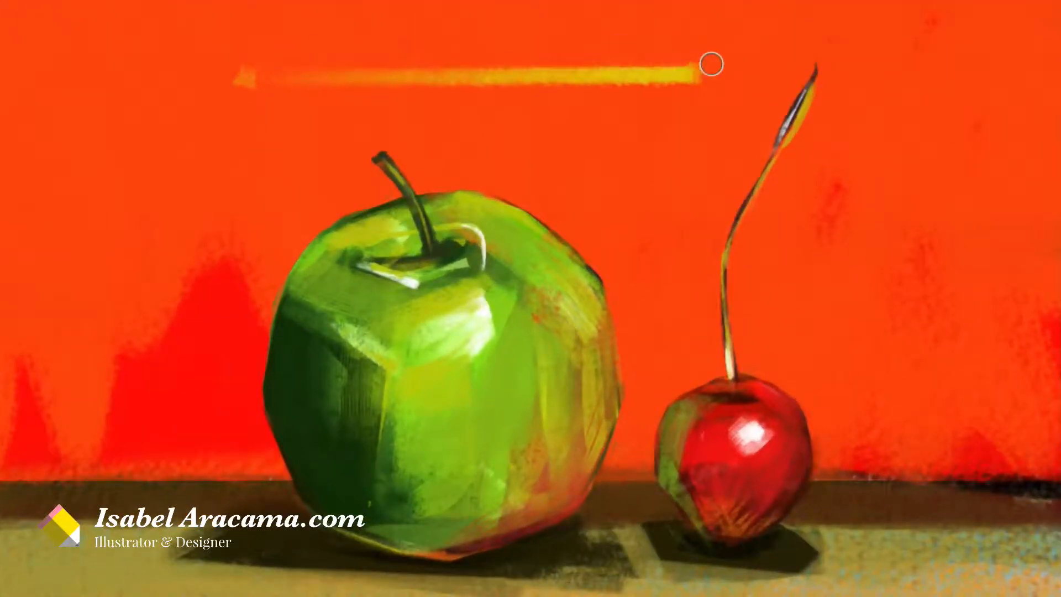
{"action": "left_click", "coordinate": [317, 66], "text": "shift"}
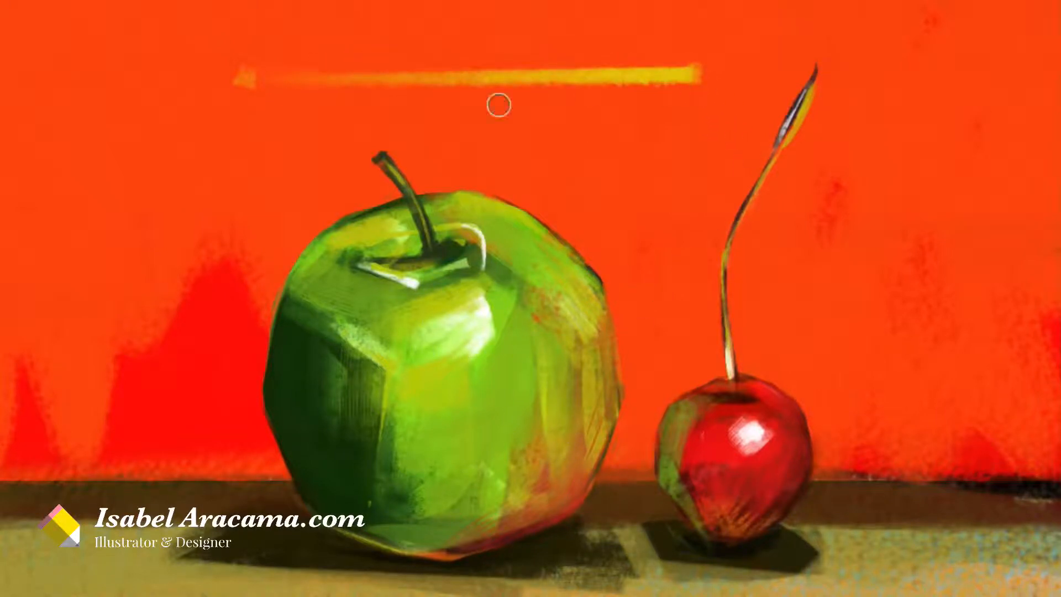
{"action": "left_click", "coordinate": [293, 91], "text": "shift"}
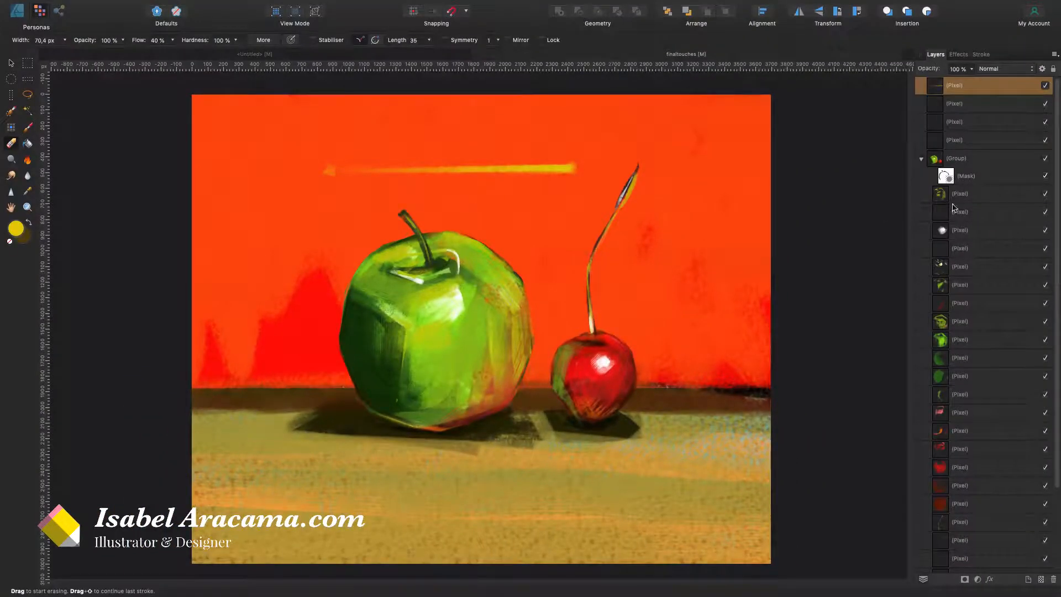
- Hide and show the fruit group's mask to compare the apple's edges
{"action": "left_click", "coordinate": [1045, 177]}
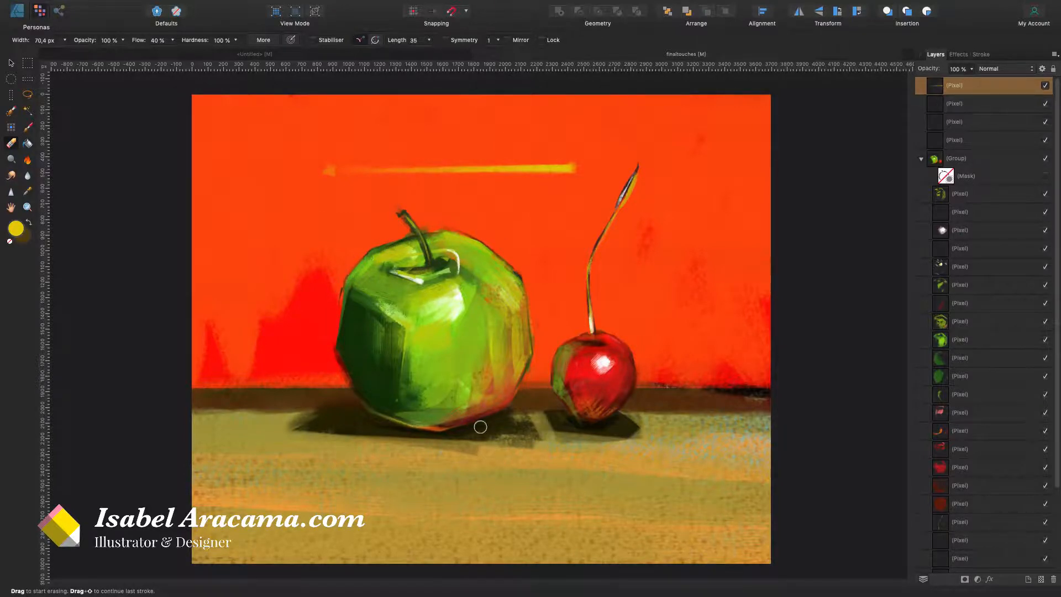
{"action": "left_click", "coordinate": [1045, 177]}
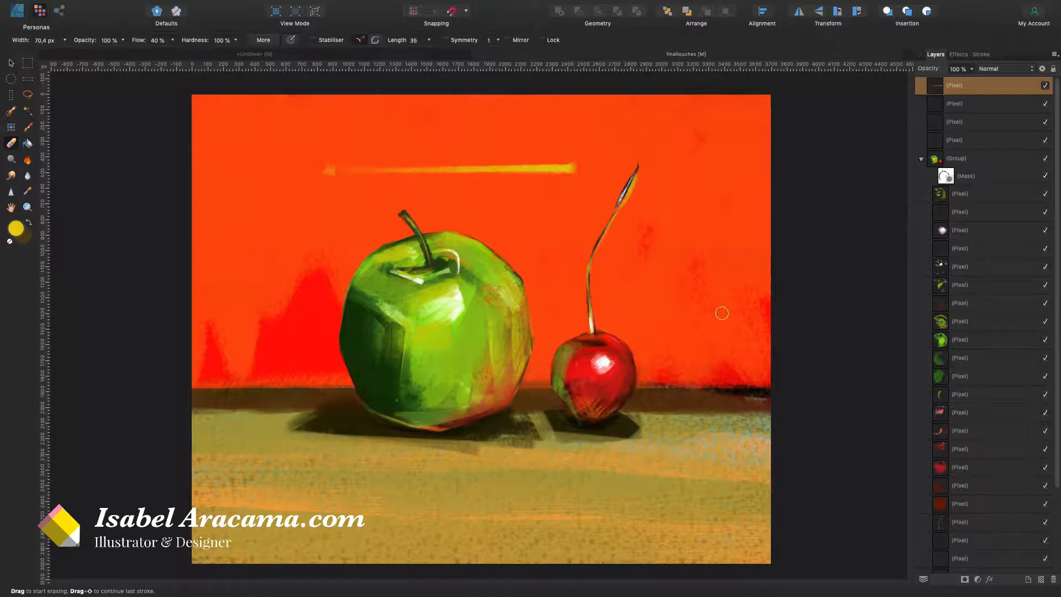
- On the fruit group's mask, erase a diagonal streak across the apple and paint over it with the Paint Brush to restore it
{"action": "left_click", "coordinate": [971, 177]}
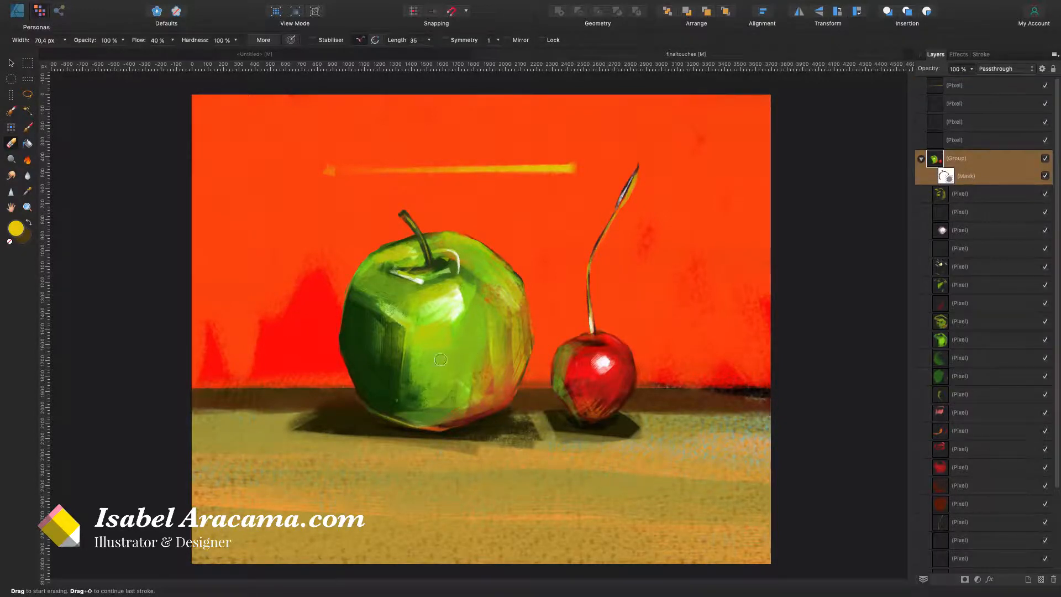
{"action": "left_click_drag", "start_coordinate": [421, 356], "coordinate": [497, 278]}
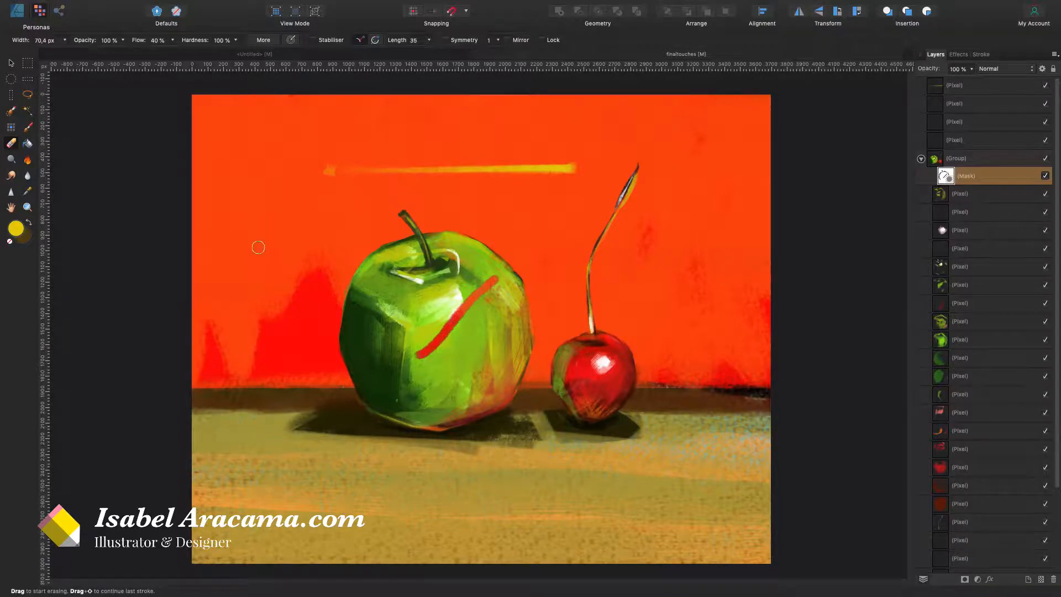
{"action": "left_click", "coordinate": [27, 127]}
{"action": "mouse_move", "coordinate": [441, 351]}
{"action": "left_mouse_down"}
{"action": "mouse_move", "coordinate": [470, 358]}
{"action": "mouse_move", "coordinate": [426, 353]}
{"action": "mouse_move", "coordinate": [476, 294]}
{"action": "left_mouse_up"}
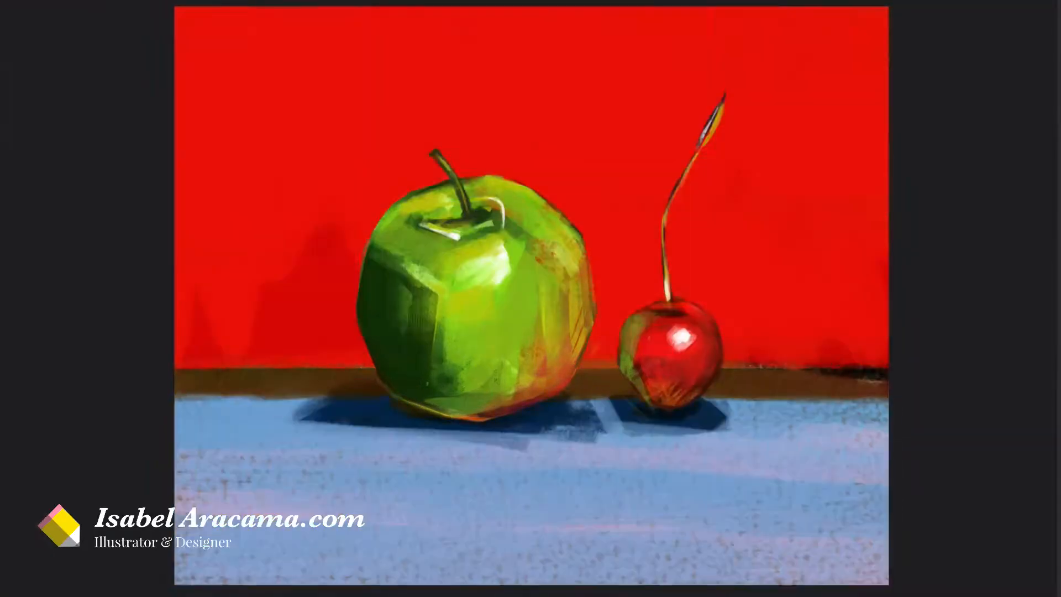